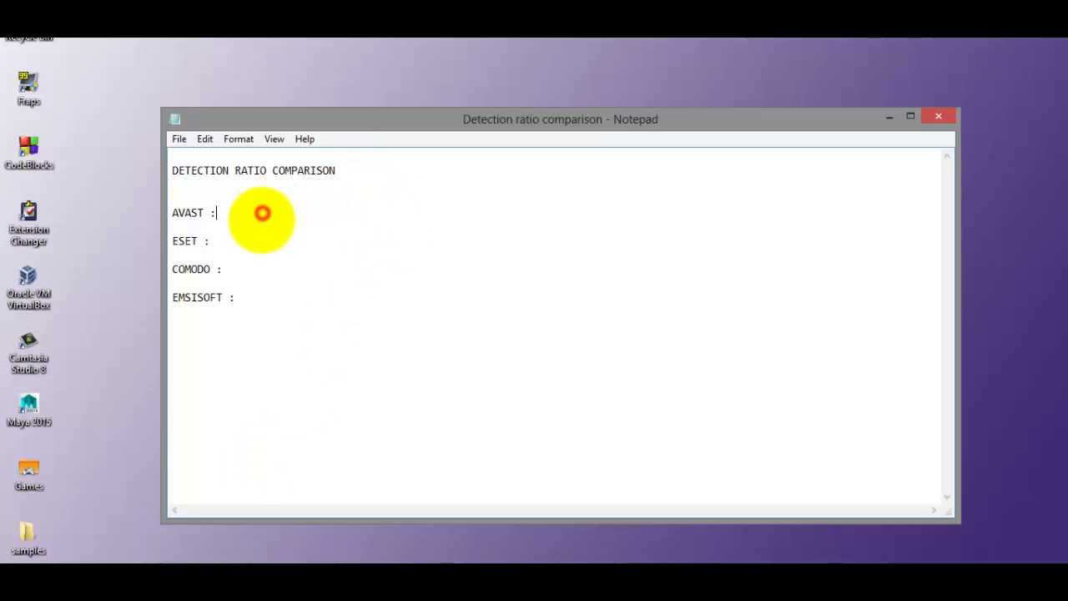
Step through the EMSISOFT and COMODO entries of the still-empty Notepad comparison list
left_click(267, 298)
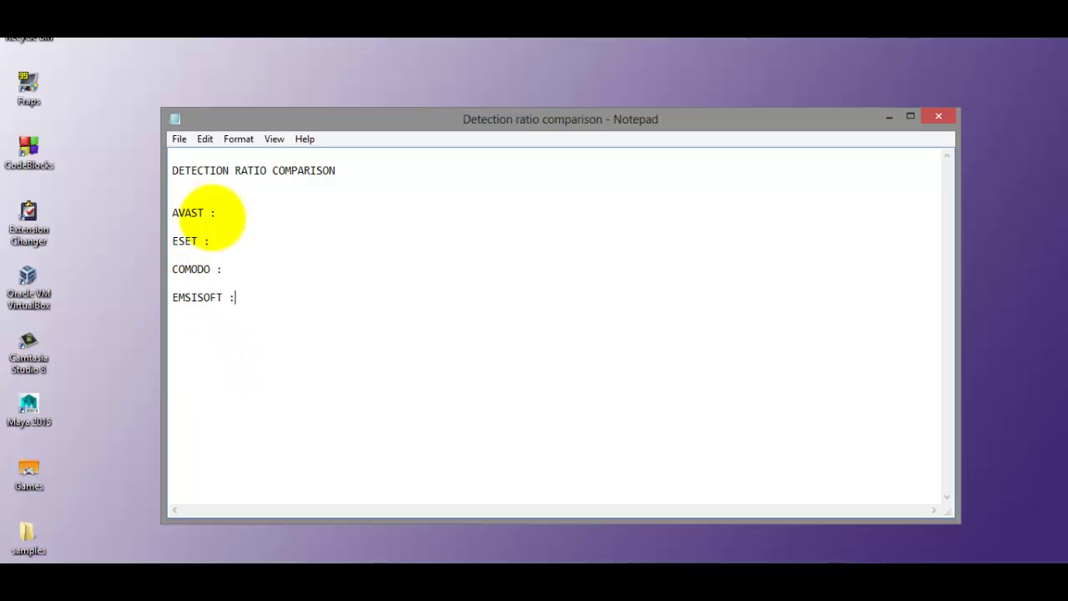
left_click(239, 268)
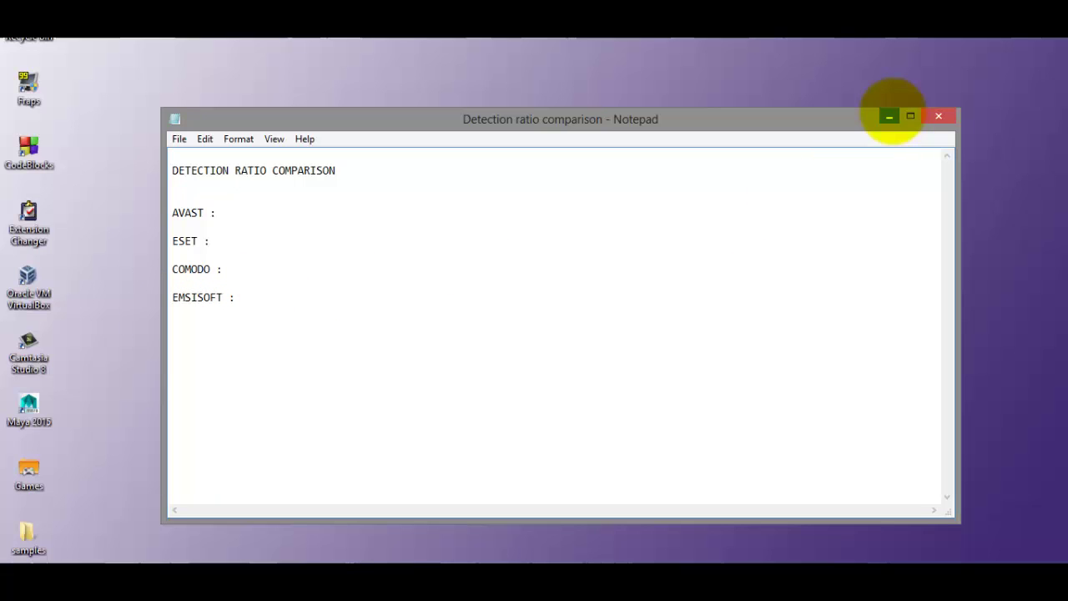
Copy the samples folder from the Tools (E:) drive onto the desktop
left_click(890, 115)
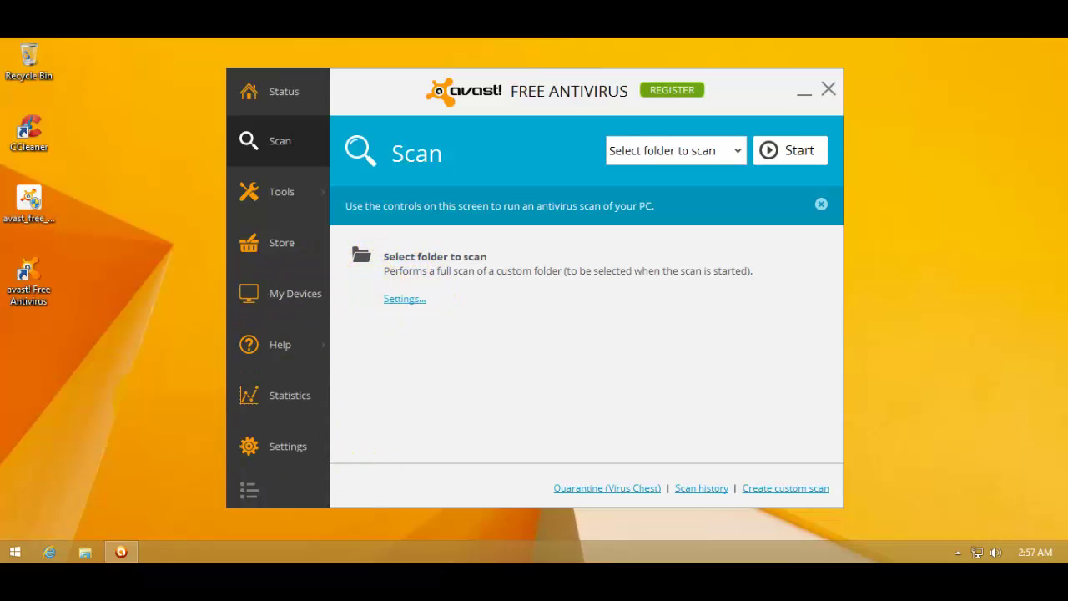
left_click(86, 551)
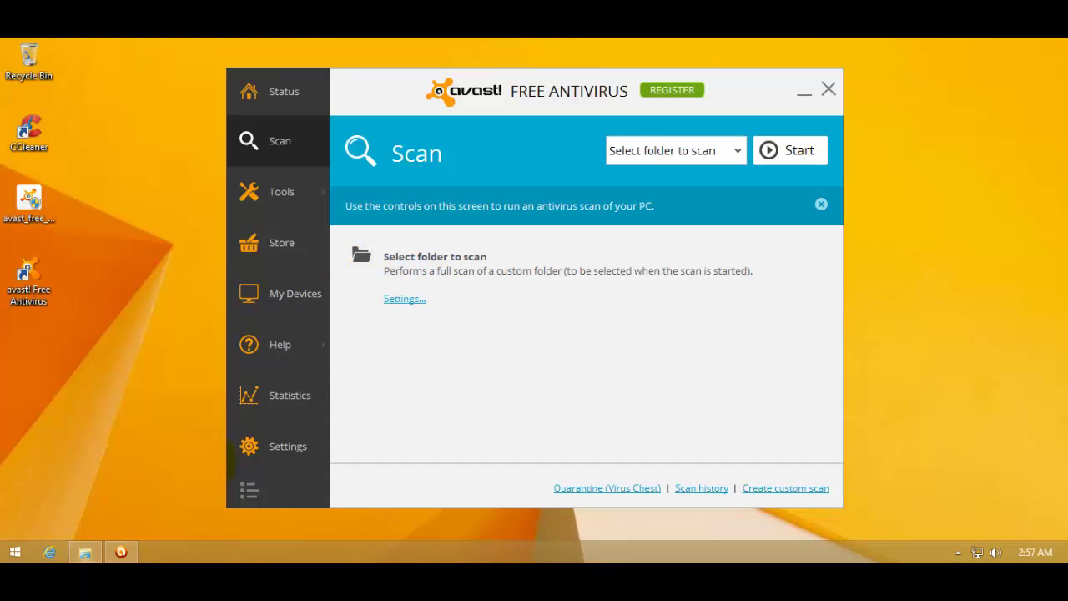
double_click(415, 397)
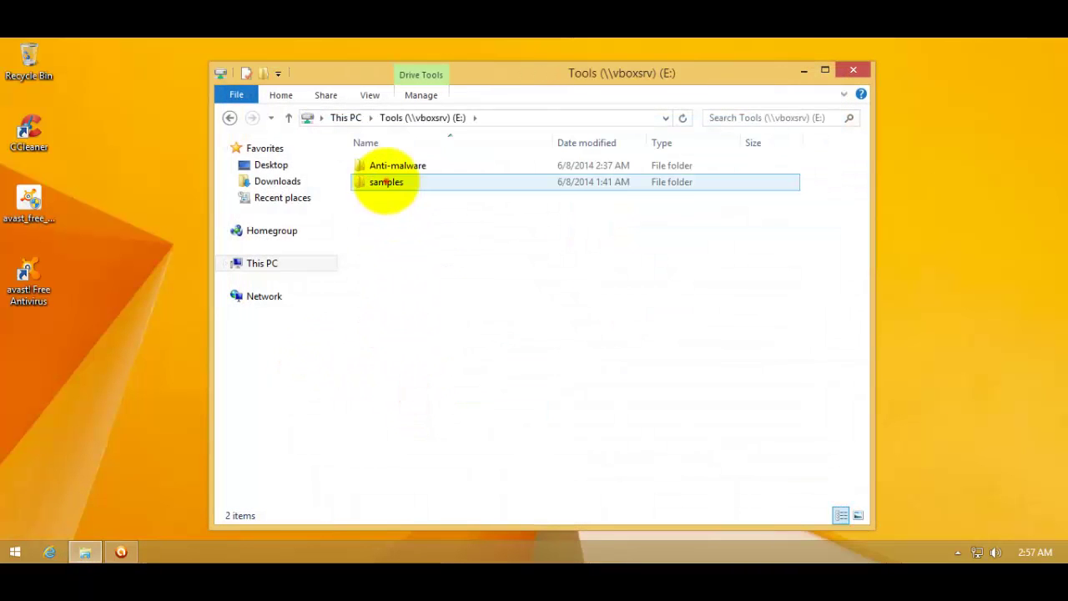
left_click_drag(386, 182, 29, 209)
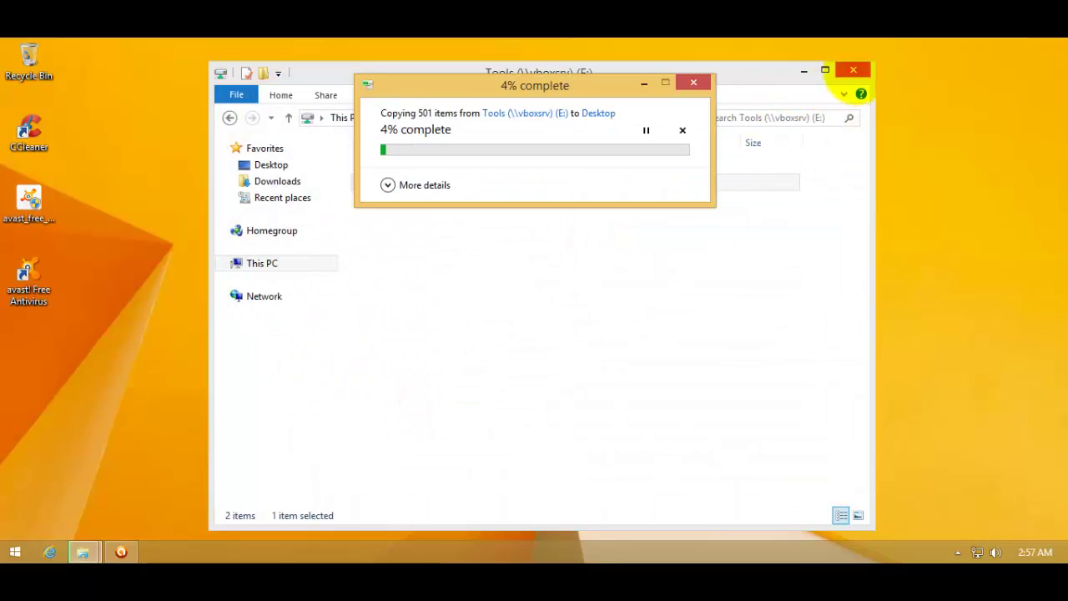
left_click(854, 70)
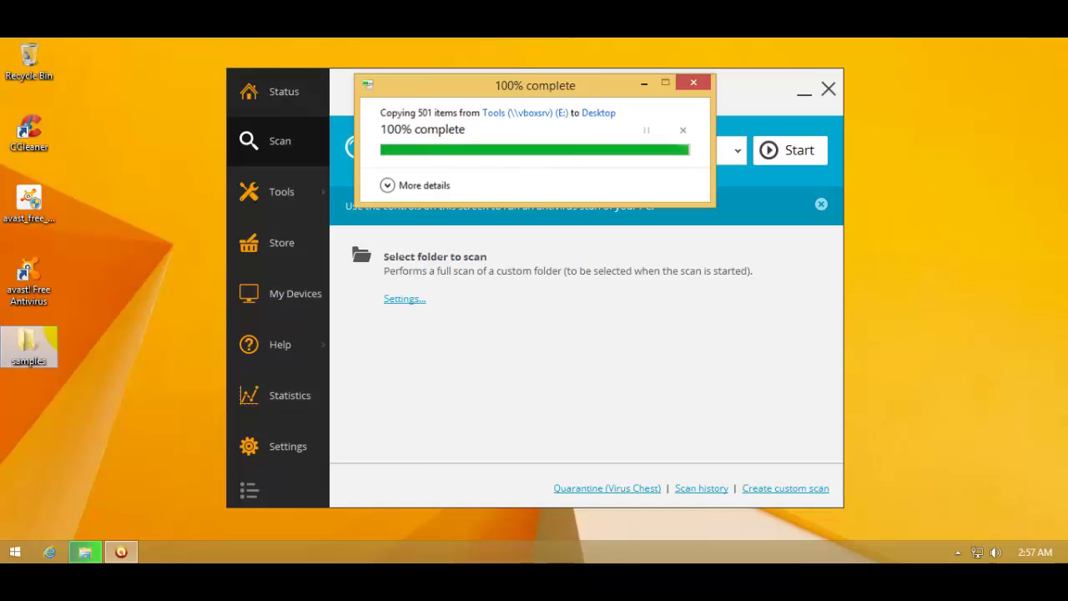
Open the desktop samples folder to confirm it holds 500 malware files
double_click(29, 342)
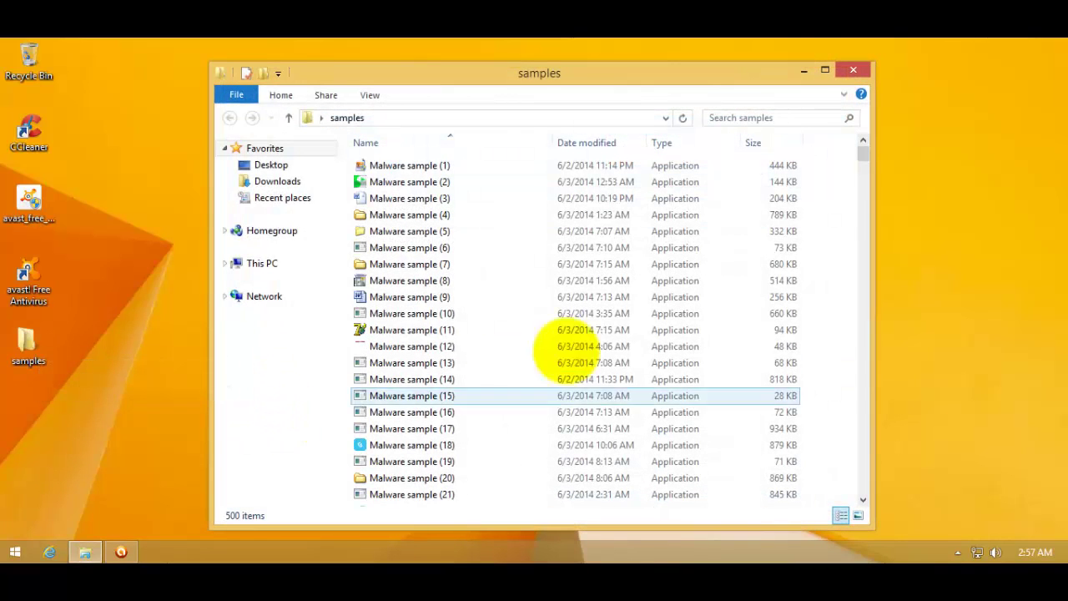
left_click(785, 198)
left_click_drag(863, 148, 831, 117)
Review the Sensitivity settings of Avast's folder scan and accept them
left_click(853, 70)
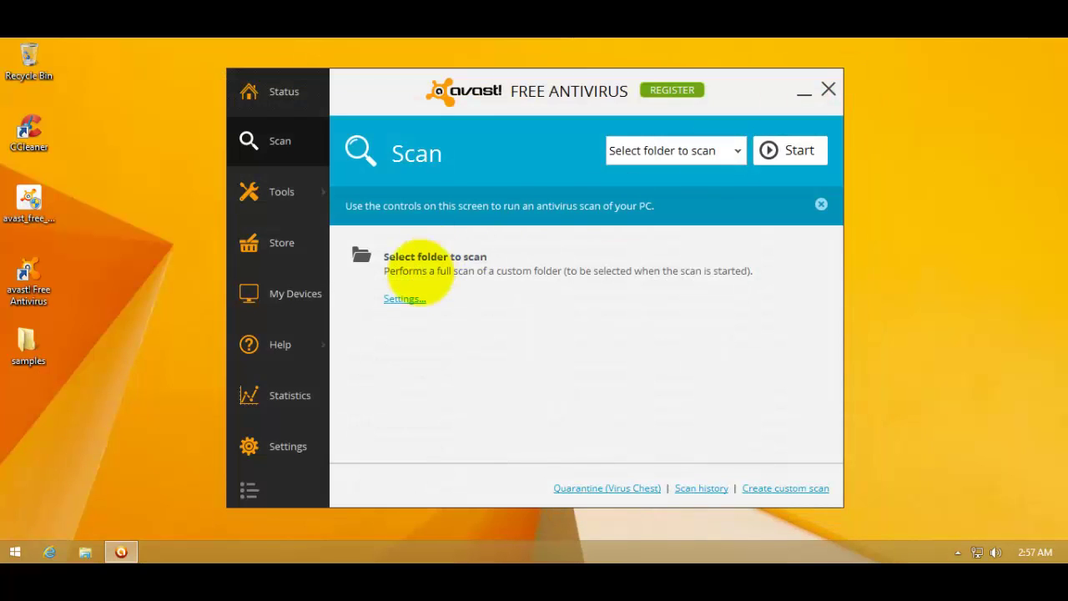
left_click(406, 299)
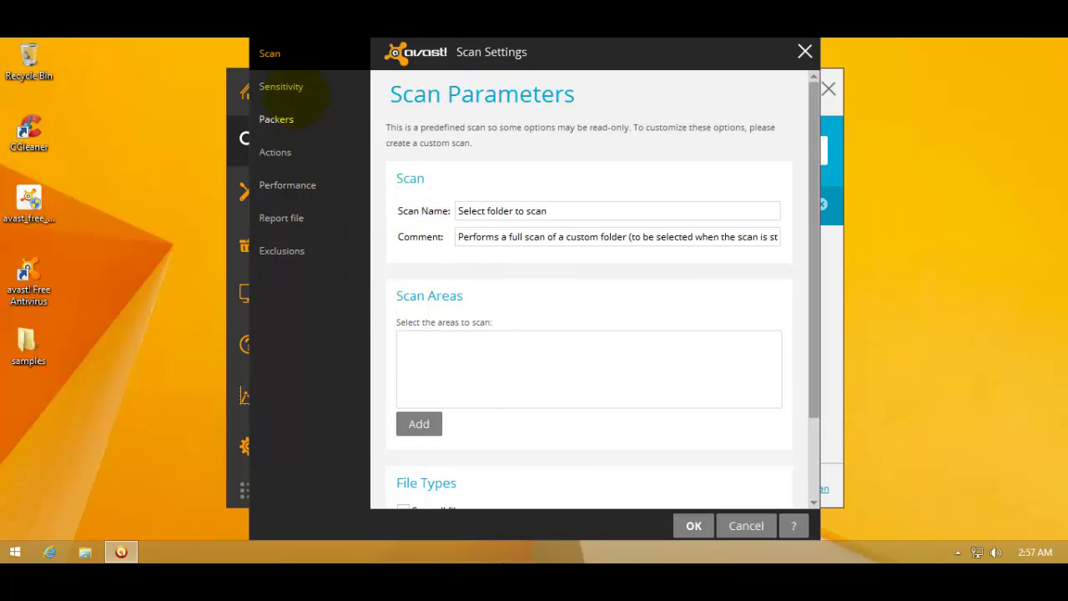
left_click(287, 87)
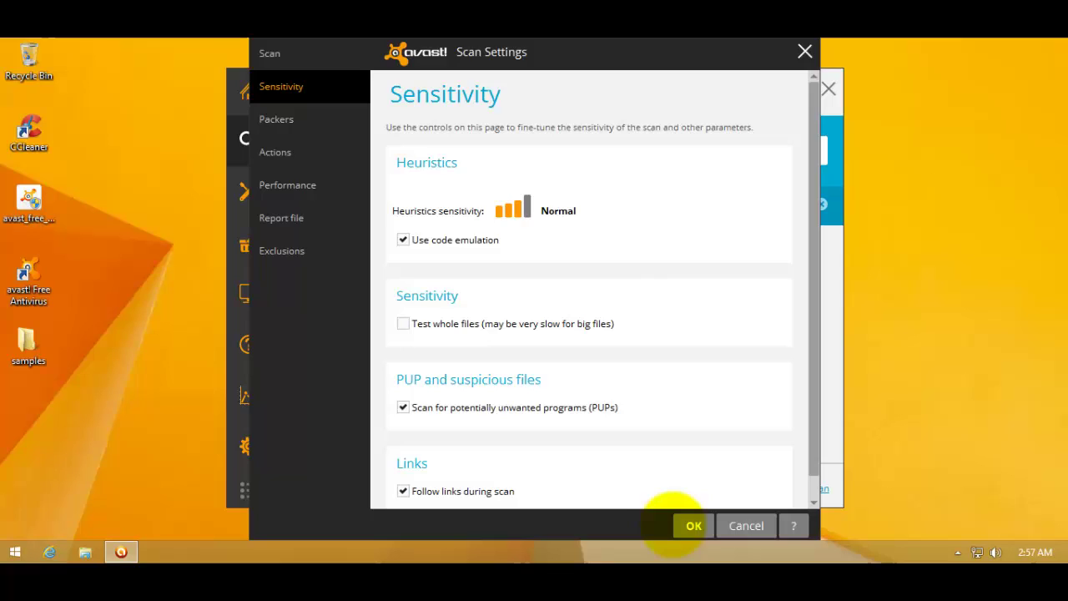
left_click(692, 526)
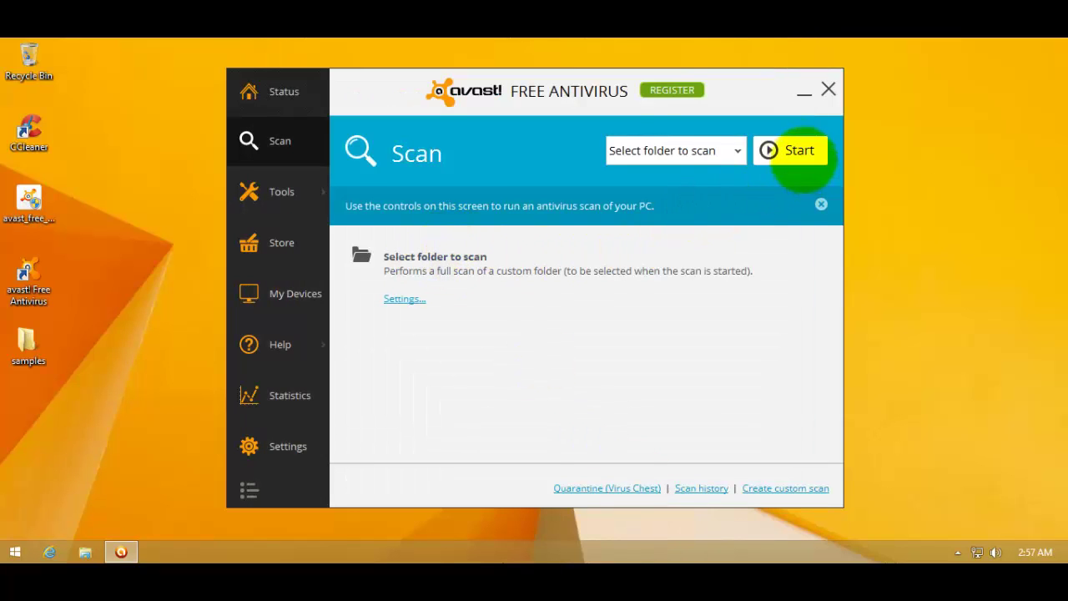
Run Avast's custom folder scan on the desktop samples folder
left_click(789, 150)
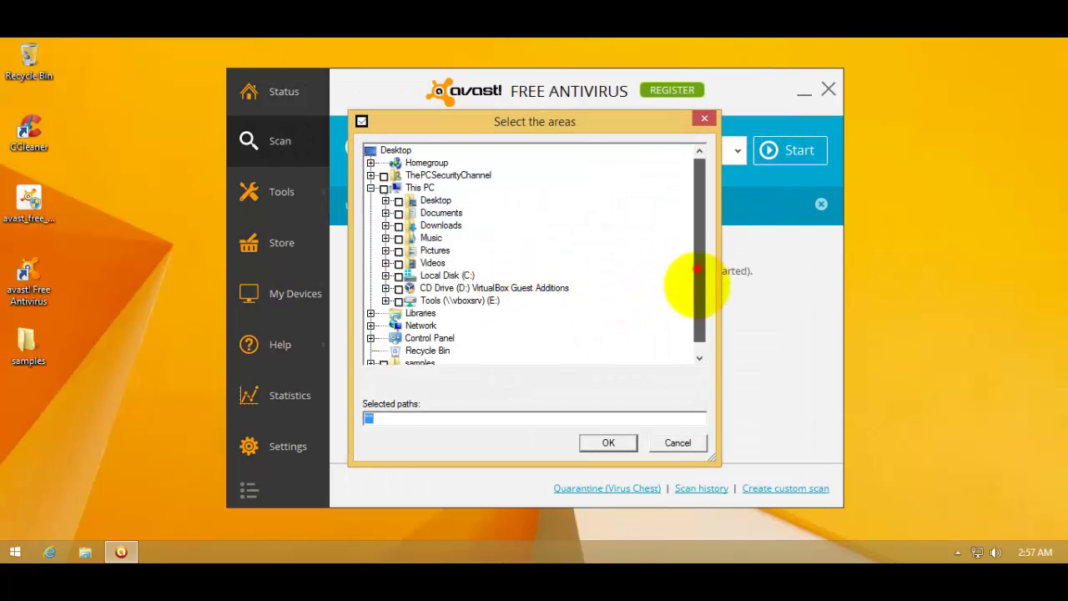
left_click(698, 272)
left_click(384, 351)
left_click(594, 442)
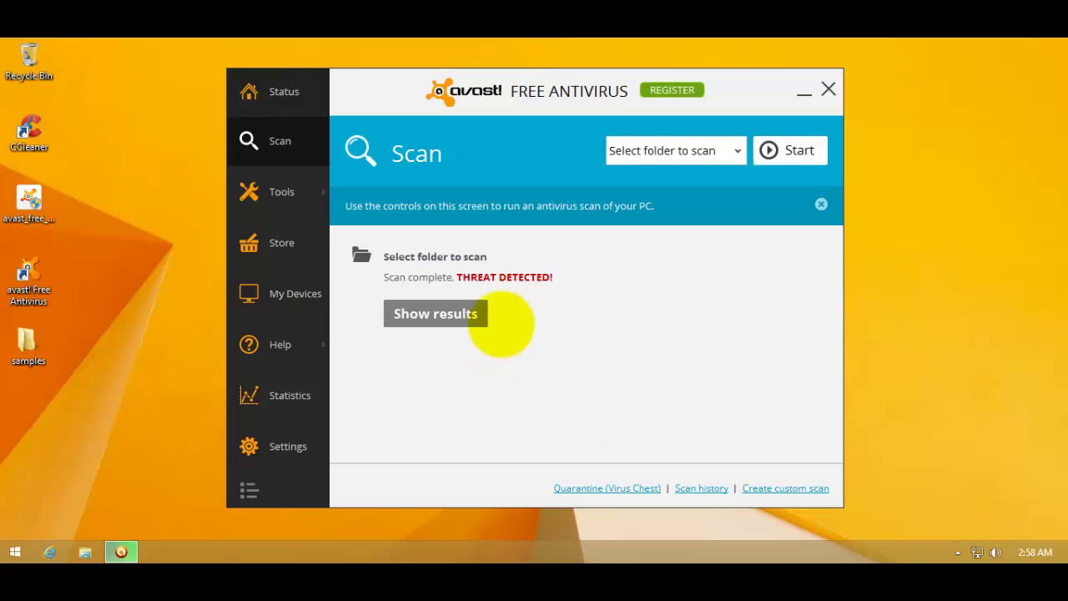
Set Delete as the action for all detected threats and apply it
left_click(444, 315)
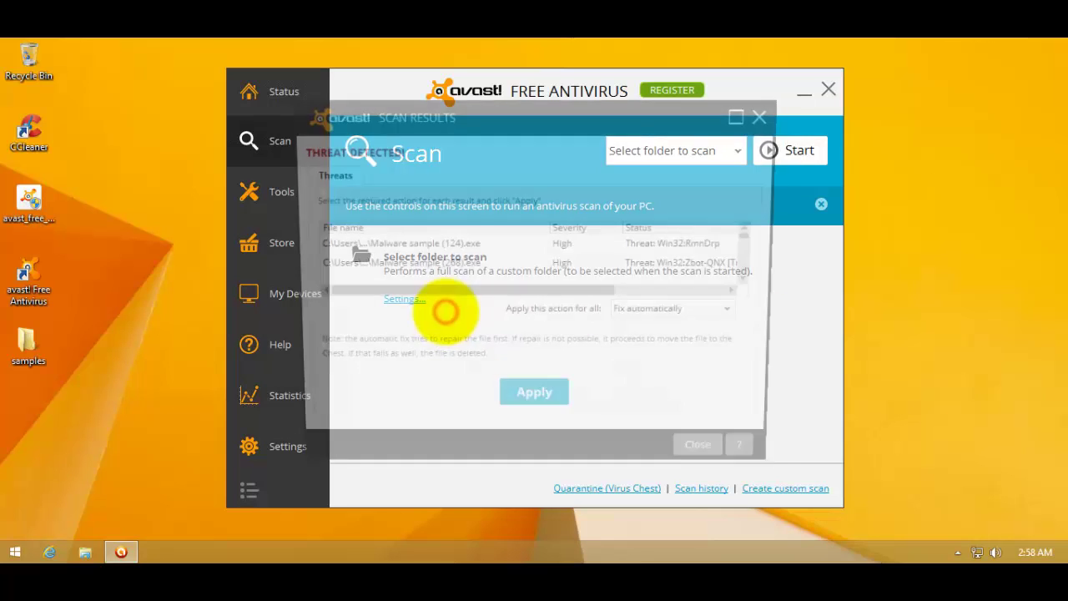
mouse_move(753, 239)
left_mouse_down()
mouse_move(756, 266)
mouse_move(754, 238)
left_mouse_up()
left_click(685, 313)
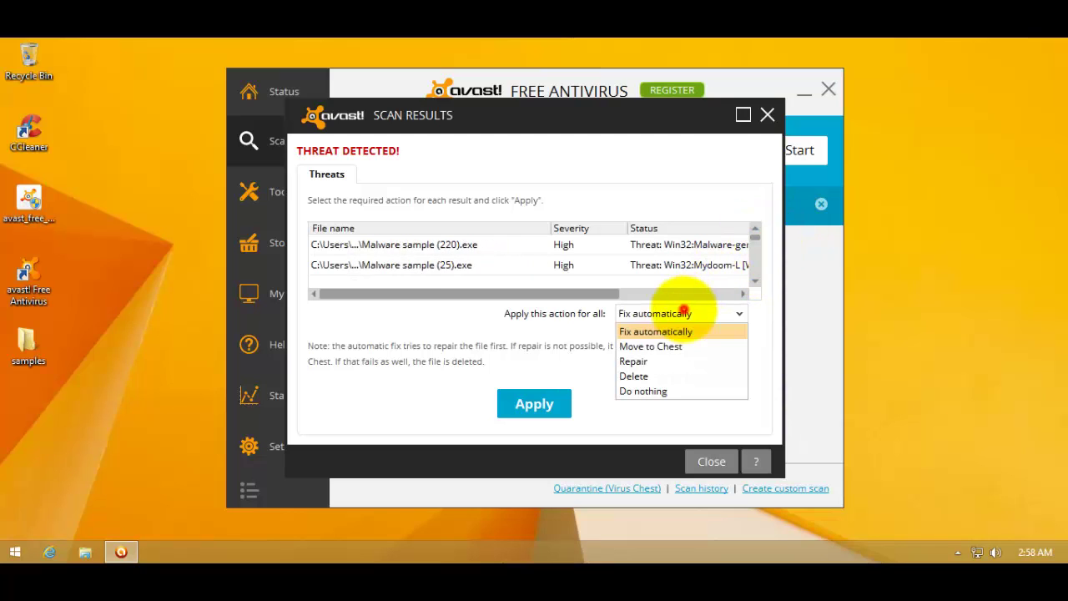
left_click(664, 374)
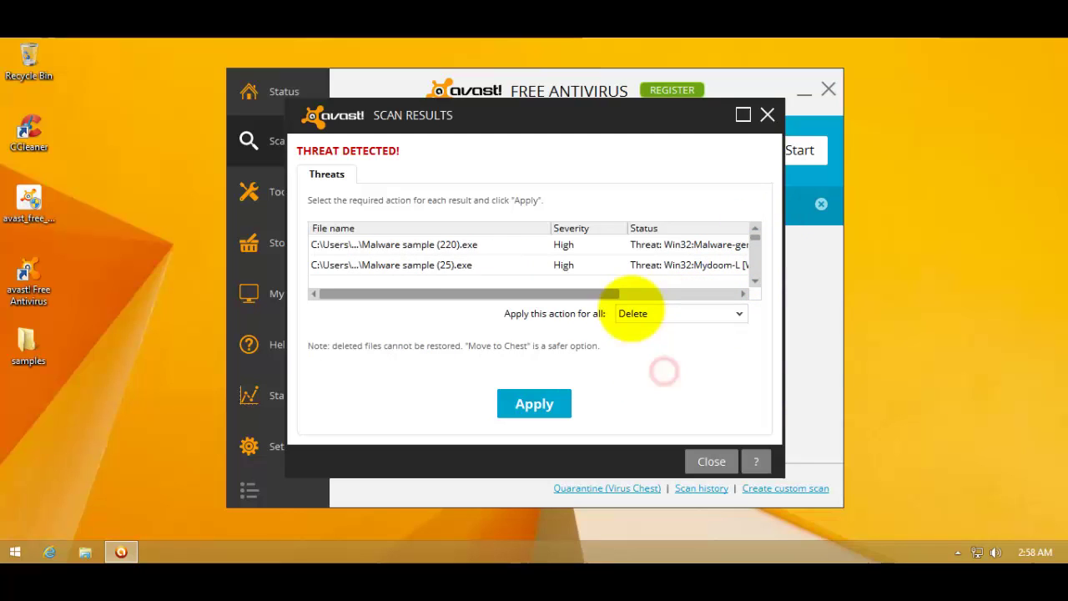
left_click(533, 404)
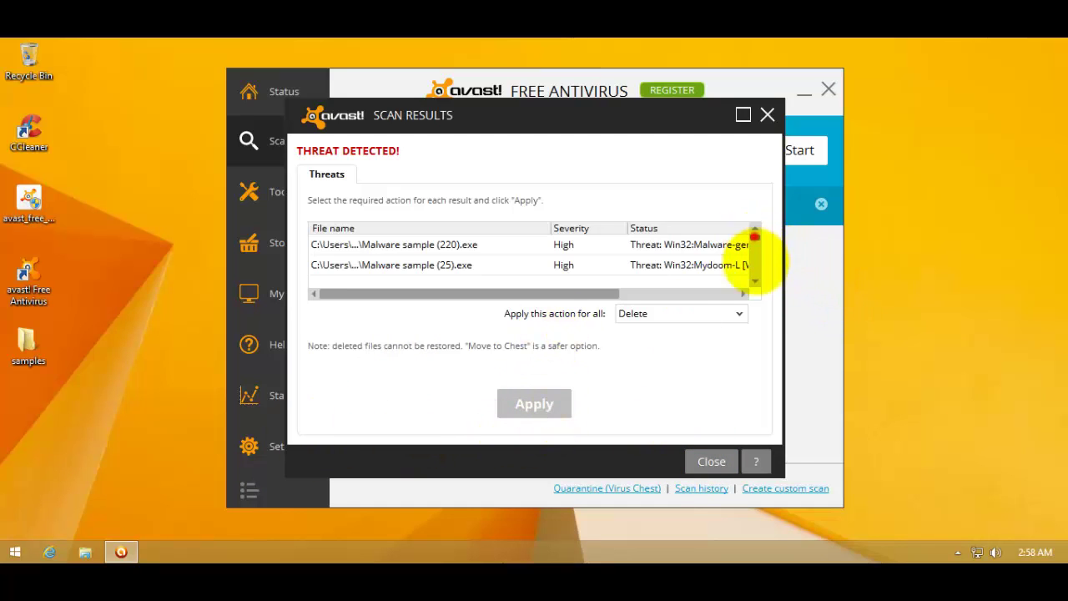
Close the scan results, decline the boot-time scan, and select the samples folder
left_click_drag(755, 238, 761, 327)
left_click(709, 461)
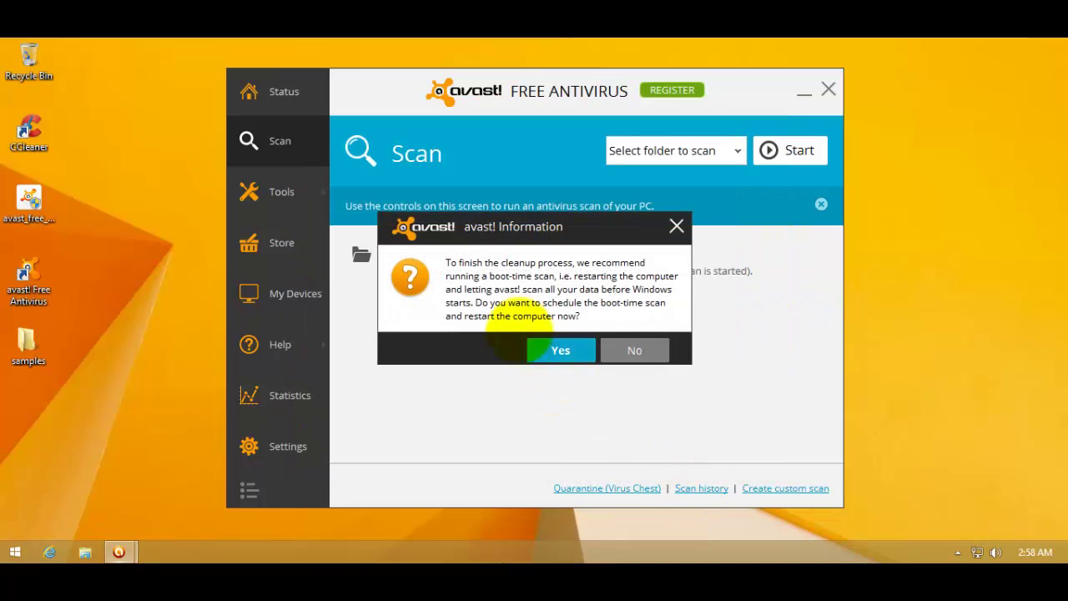
left_click(634, 349)
left_click(49, 337)
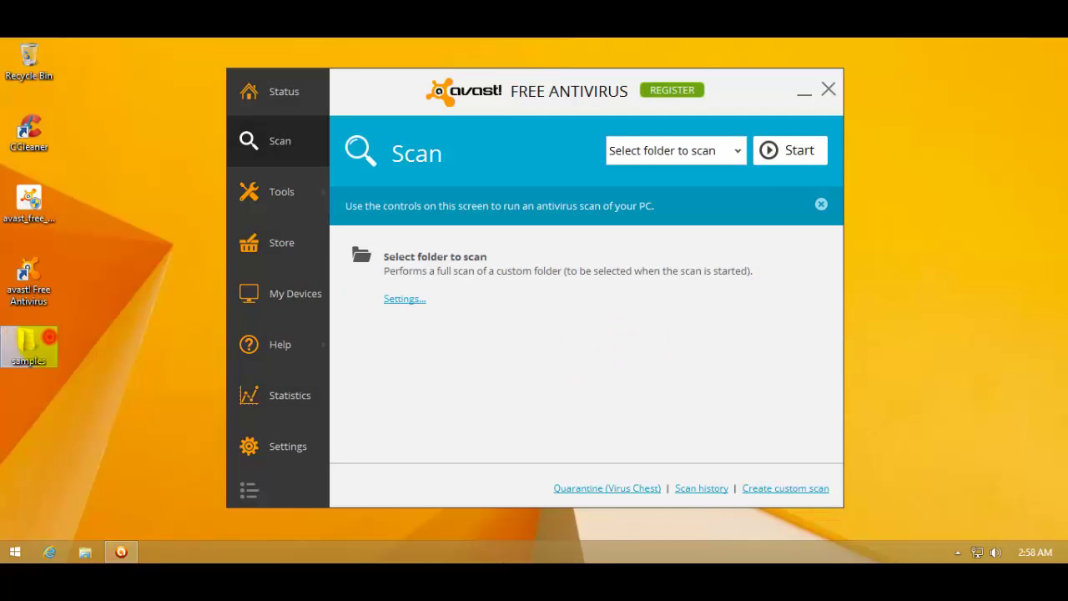
Check the samples folder to see the 90 files Avast left behind
double_click(48, 337)
scroll(700, 239, "down", 3)
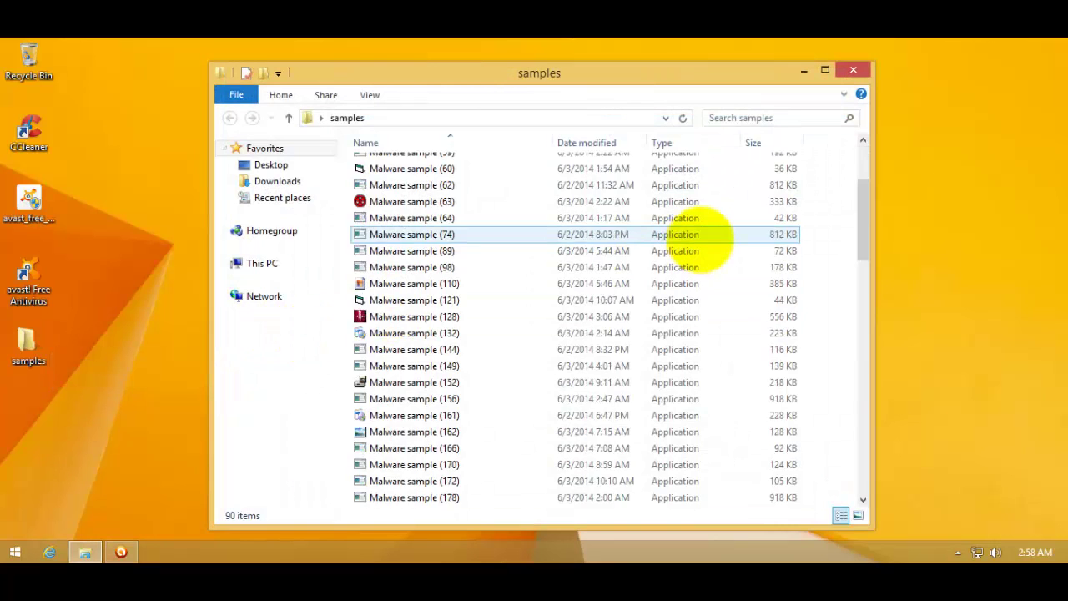
scroll(700, 240, "down", 15)
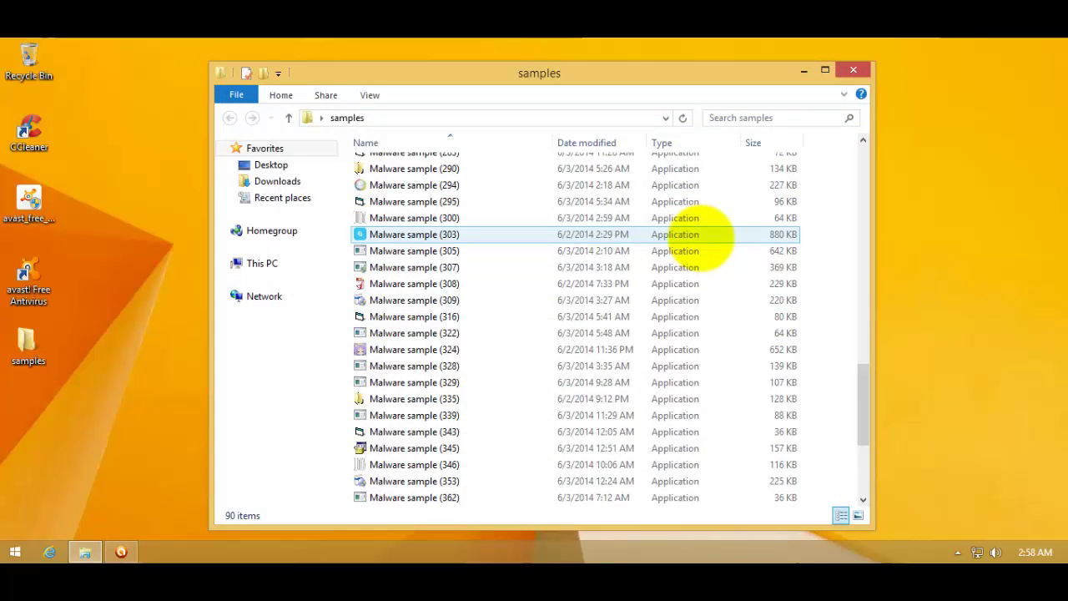
scroll(700, 240, "down", 4)
scroll(699, 239, "up", 8)
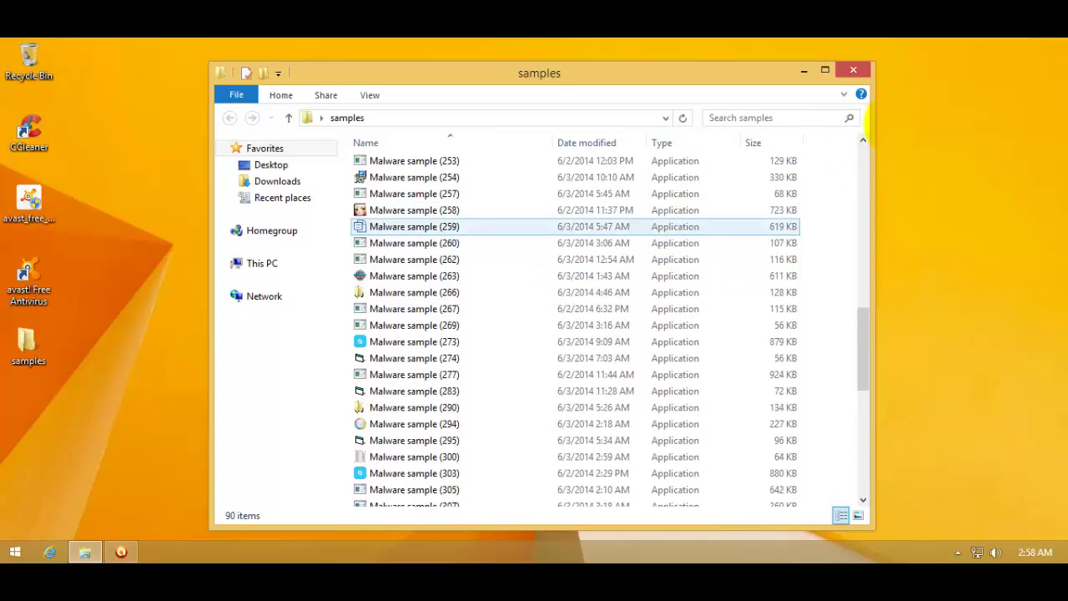
left_click(852, 70)
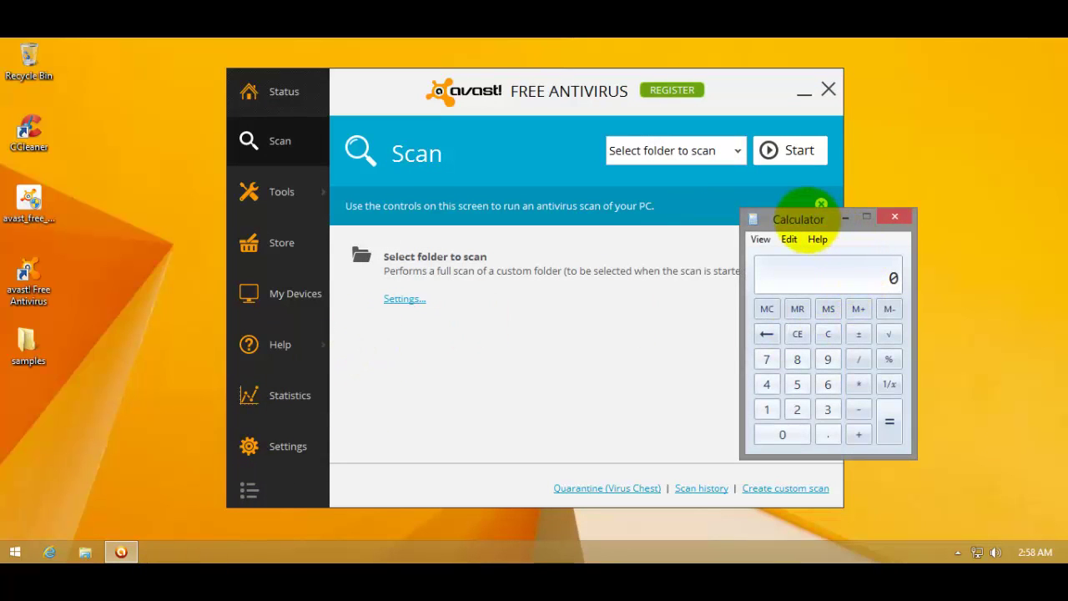
Compute 500 minus 90 in Calculator to get Avast's figure of 82
type("90")
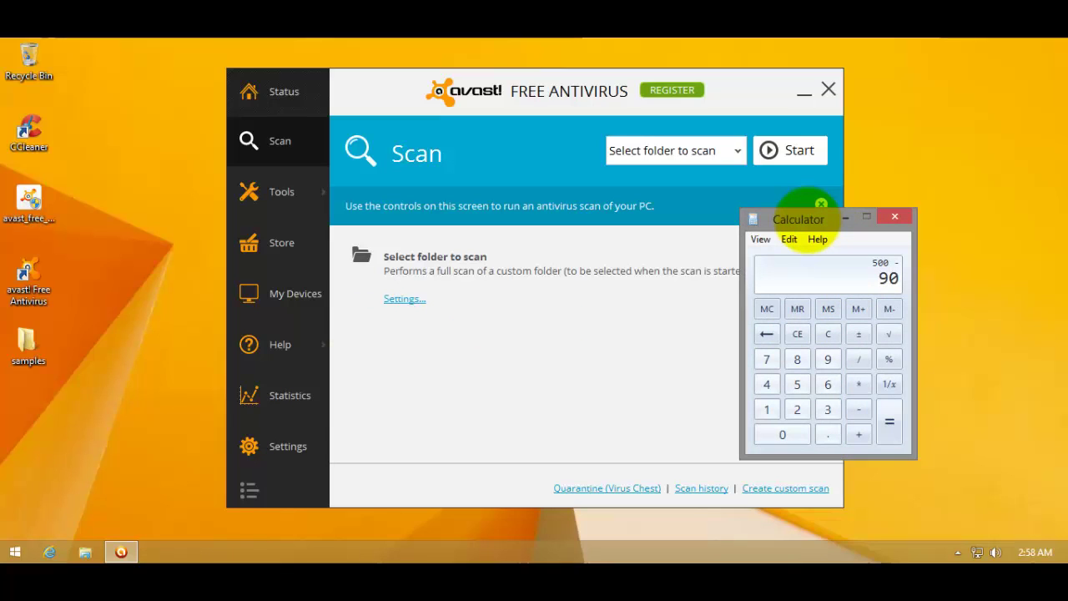
key("Return")
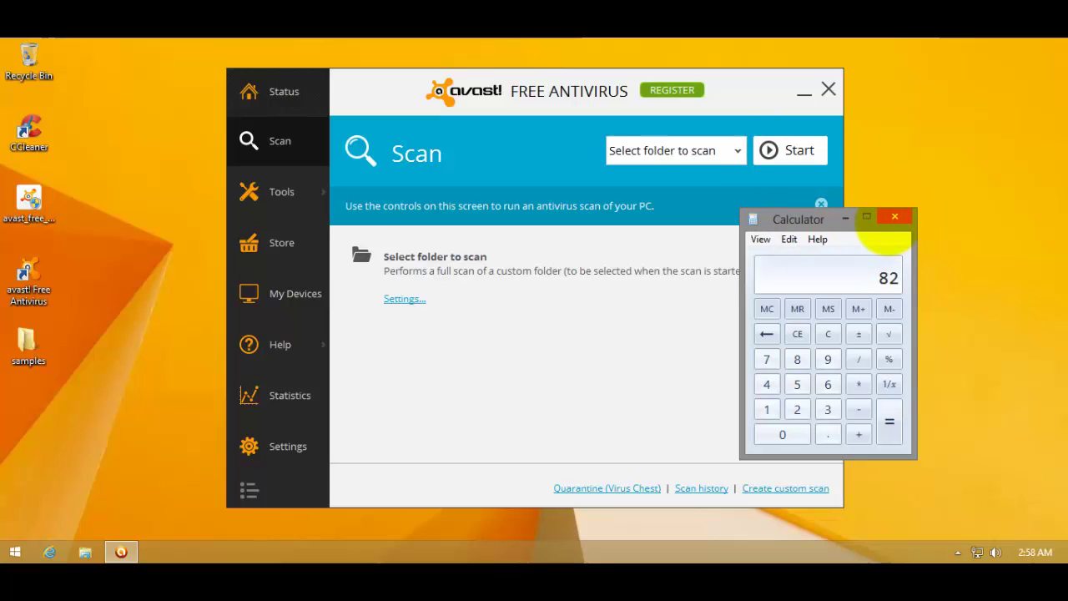
left_click(893, 218)
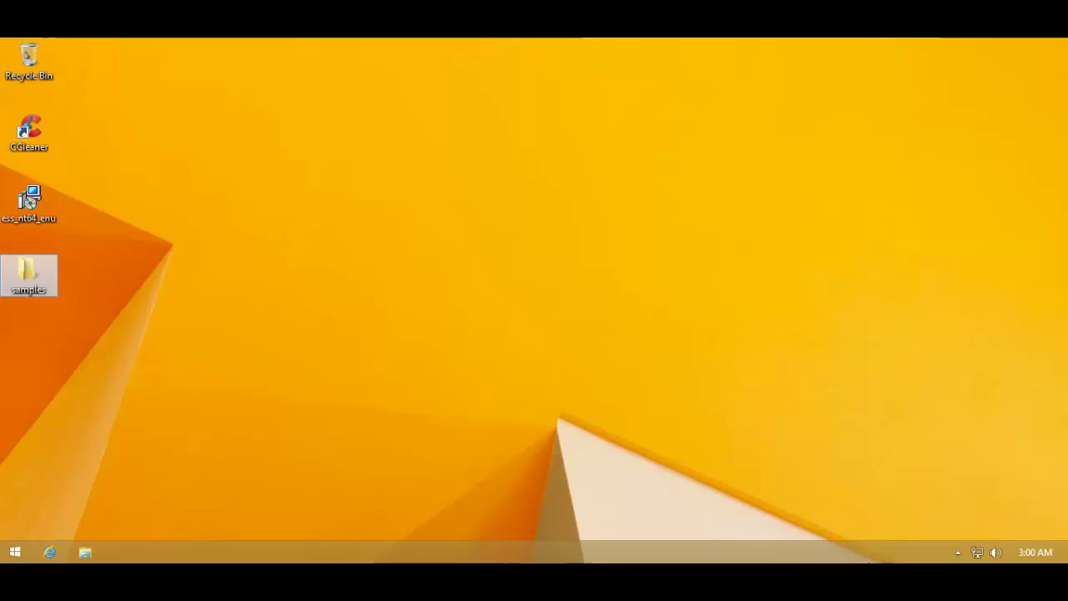
Shift the desktop samples folder right and open it to view all 500 samples
left_click_drag(29, 272, 88, 274)
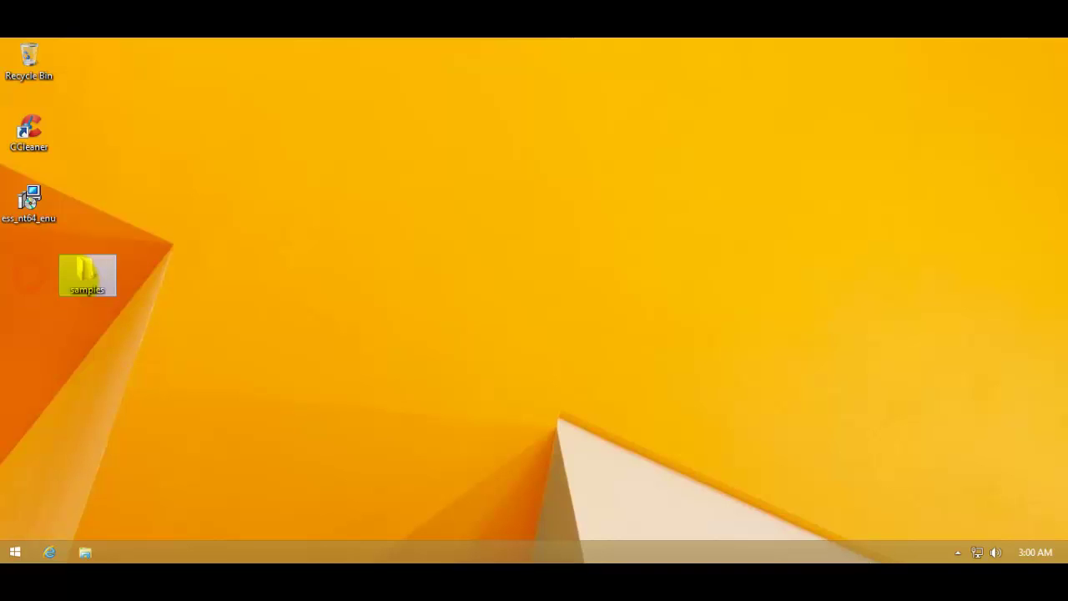
double_click(96, 273)
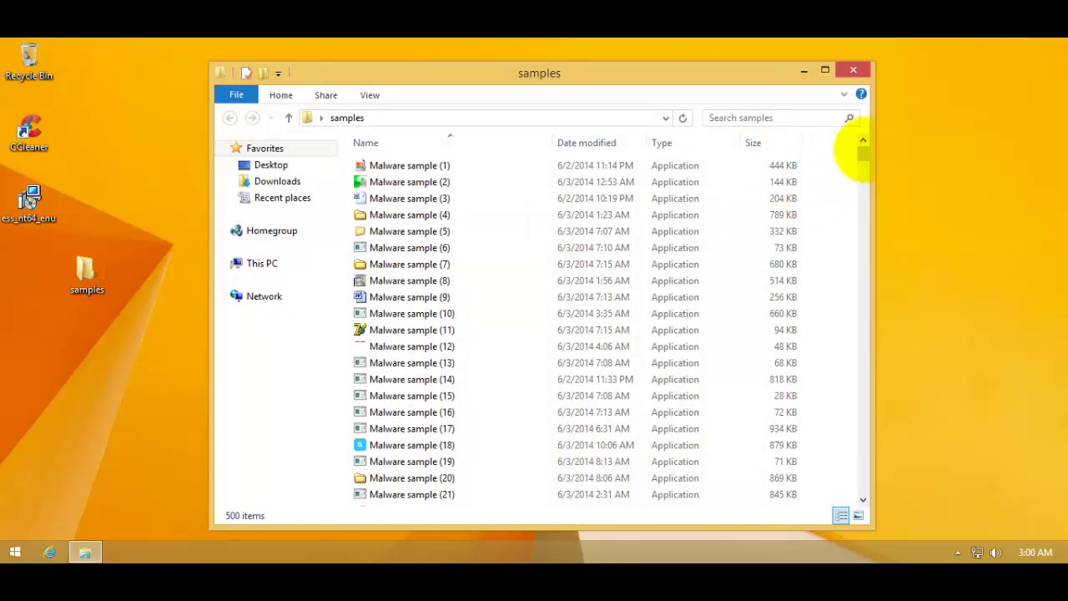
left_click_drag(863, 150, 863, 174)
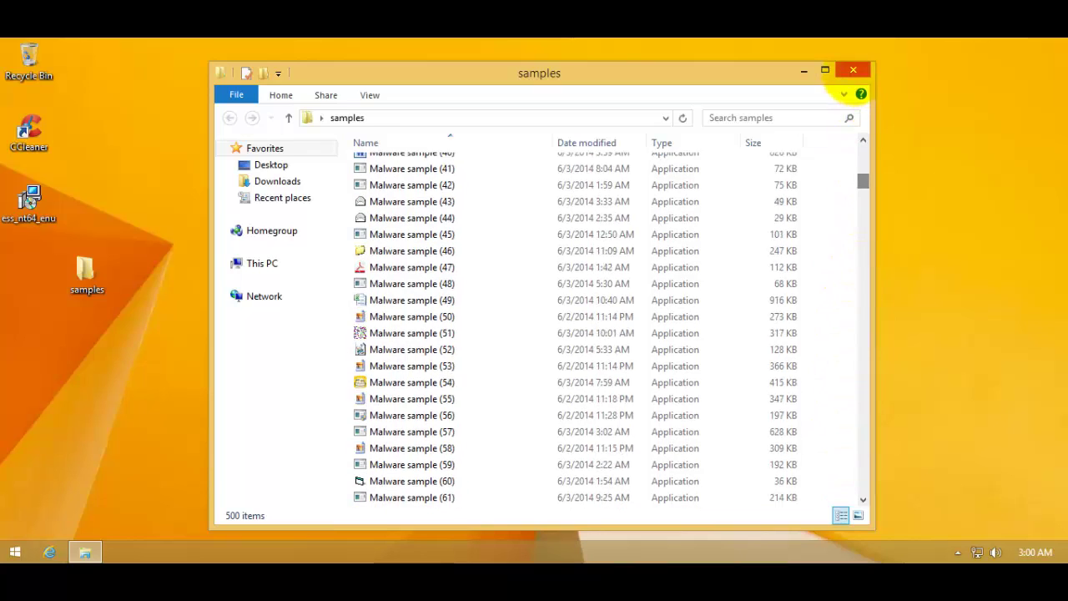
Scan the samples folder with ESET Smart Security from its right-click menu
left_click(853, 70)
right_click(81, 275)
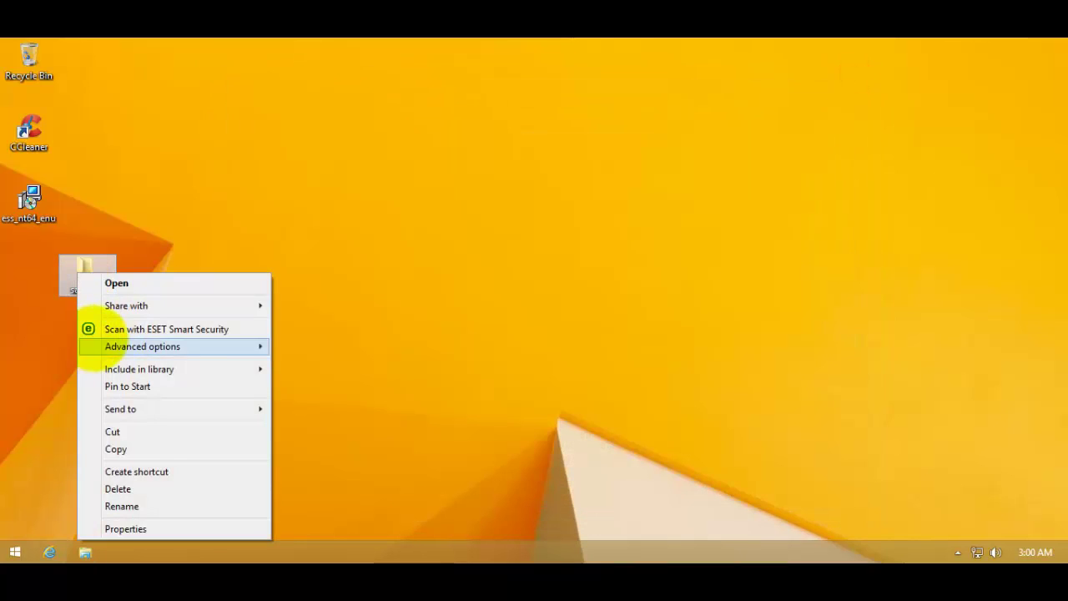
left_click(100, 329)
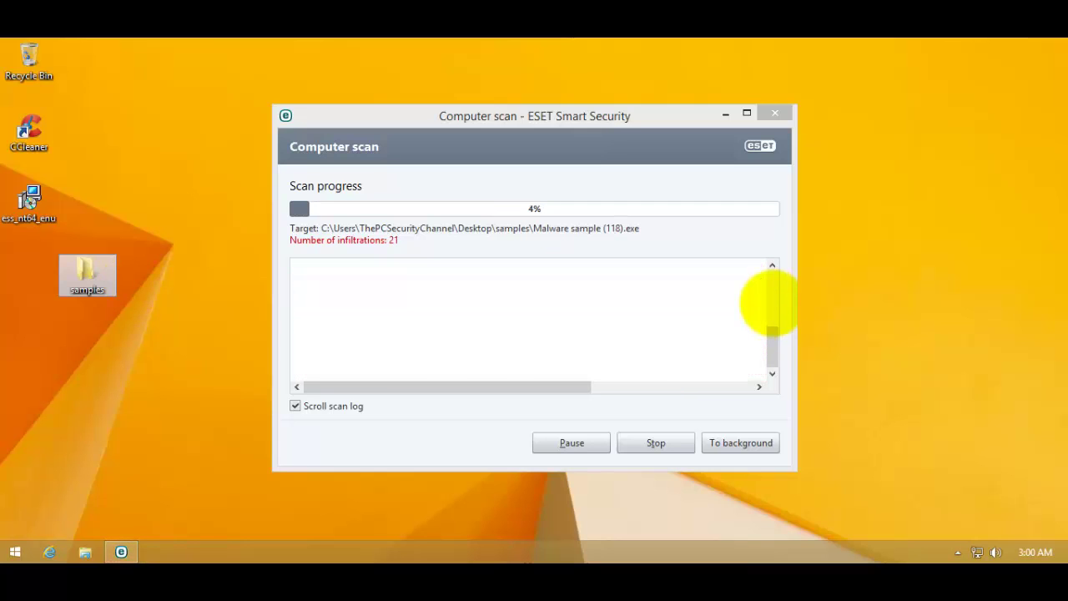
left_click_drag(773, 344, 771, 275)
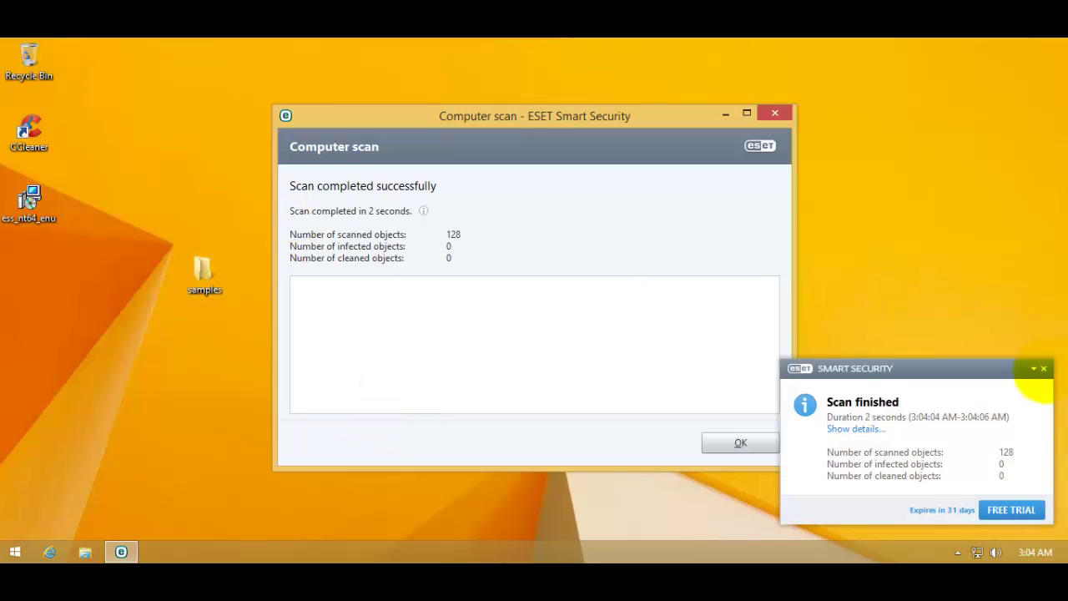
left_click(1044, 368)
Confirm 75 samples remain and compute ESET's ratio, 425 / 500 = 0.85, in Calculator
double_click(206, 271)
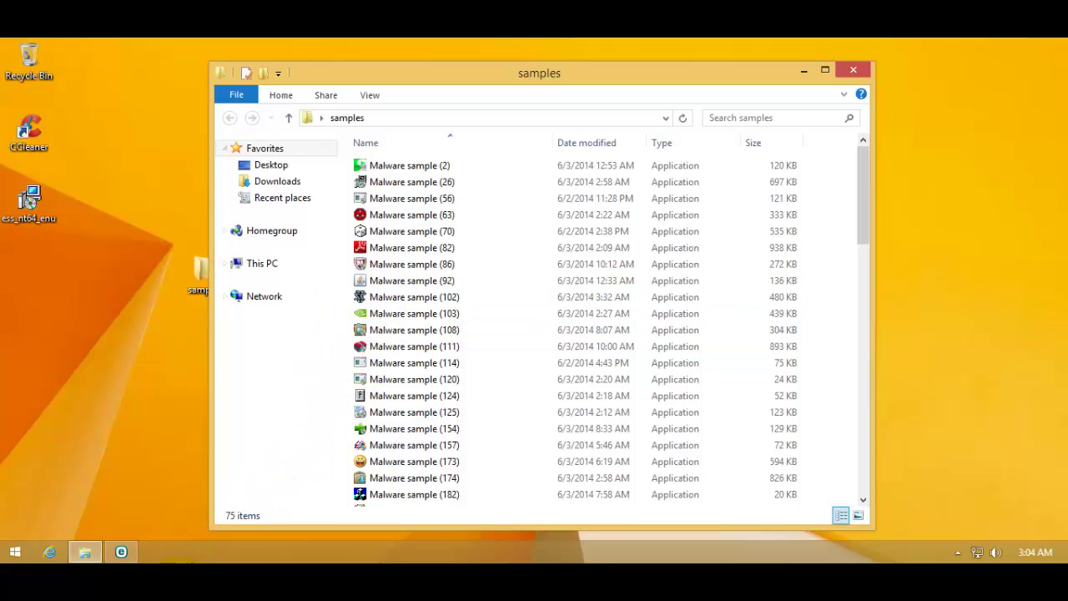
double_click(675, 298)
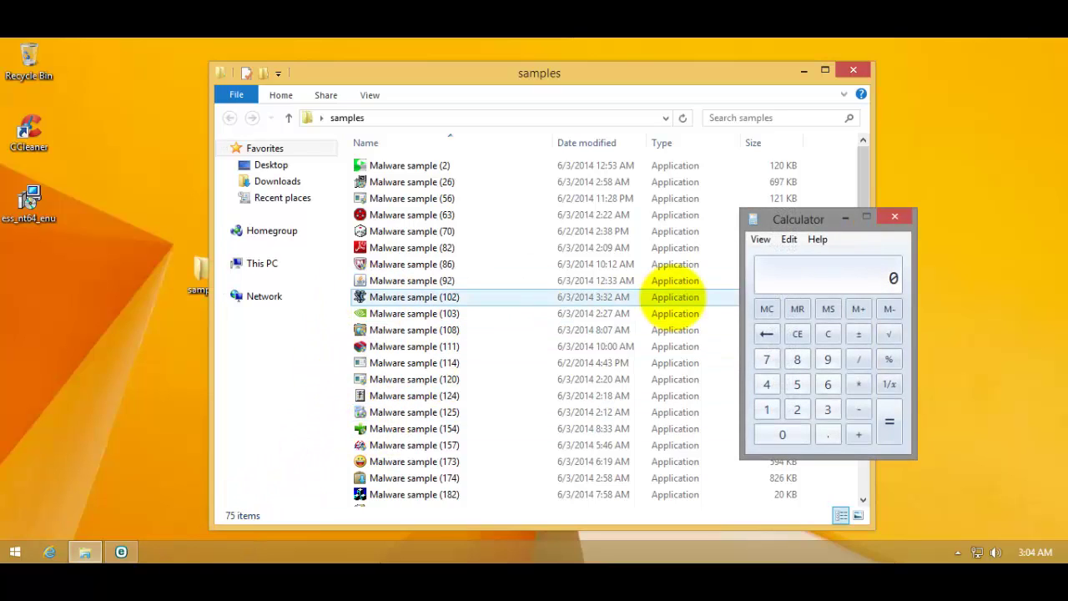
type("500")
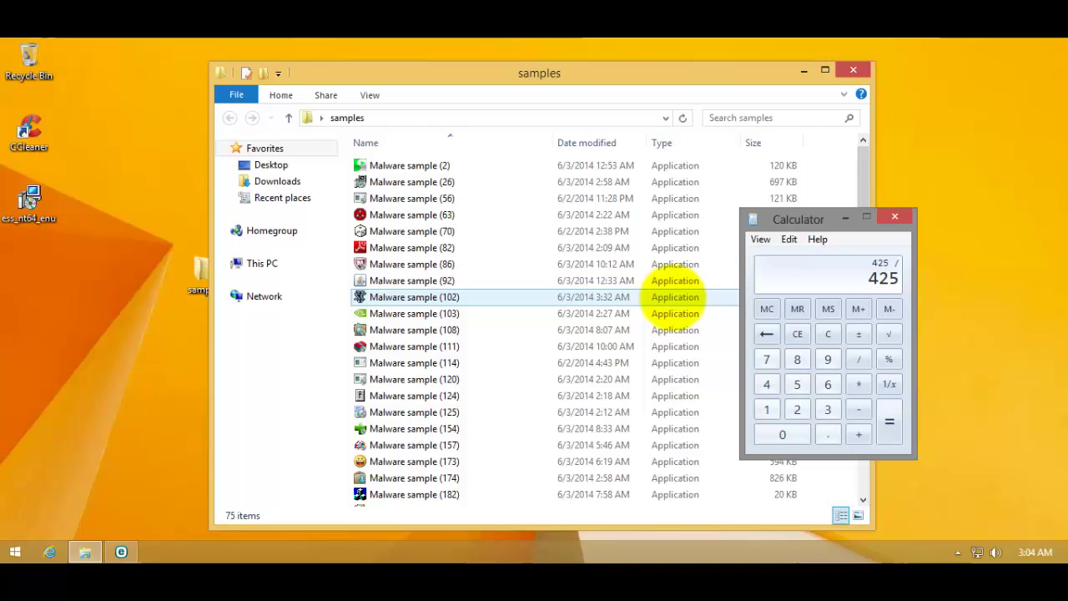
type("50")
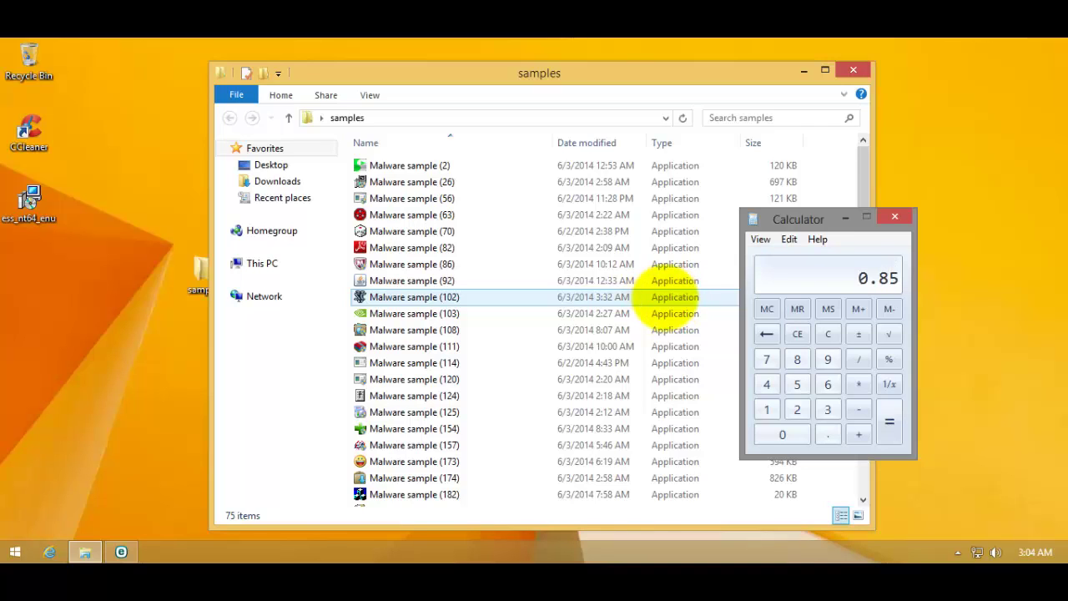
left_click(895, 217)
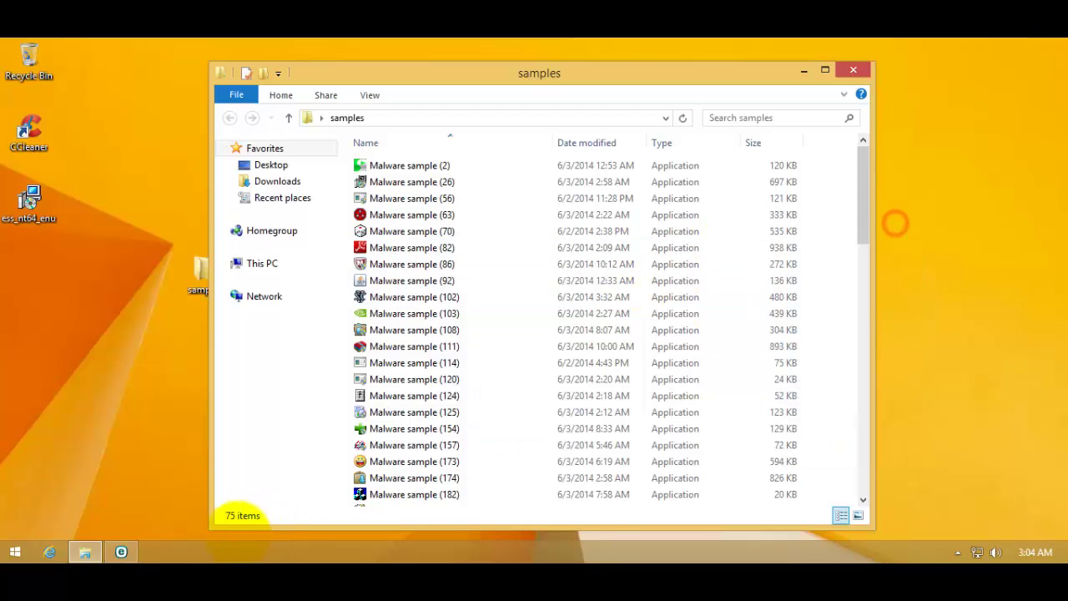
key("alt+Tab")
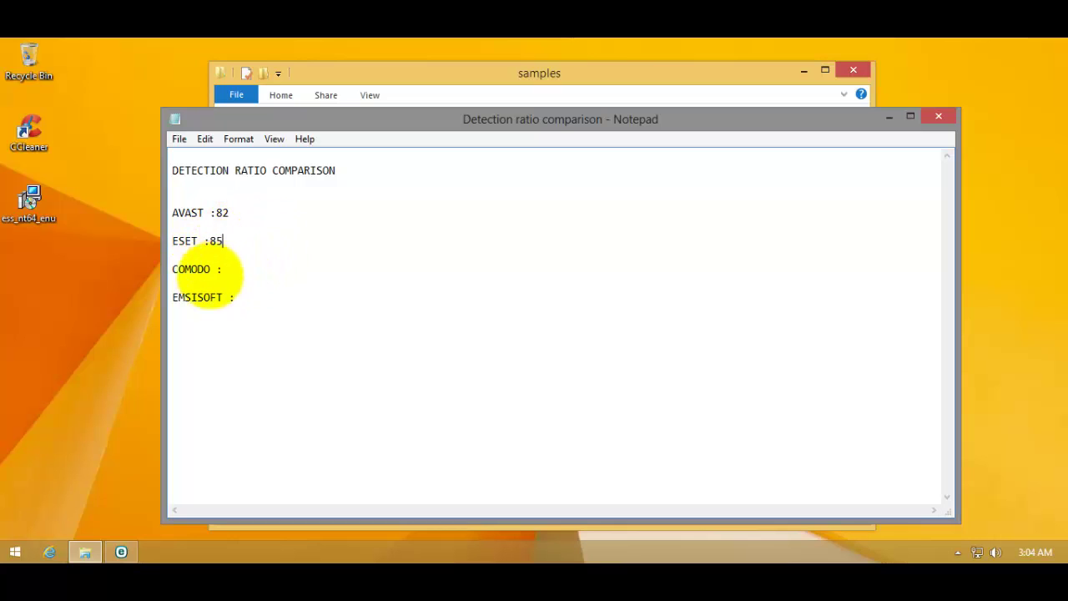
Check the ESET :85 entry among the COMODO and EMSISOFT lines, then minimize Notepad
left_click(231, 270)
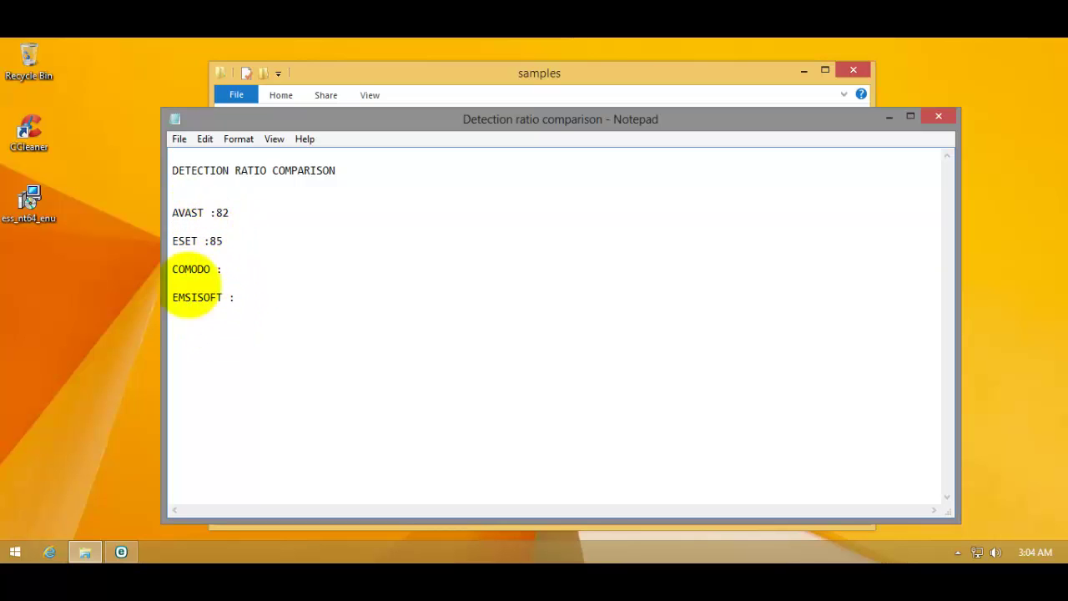
left_click(231, 297)
left_click(207, 258)
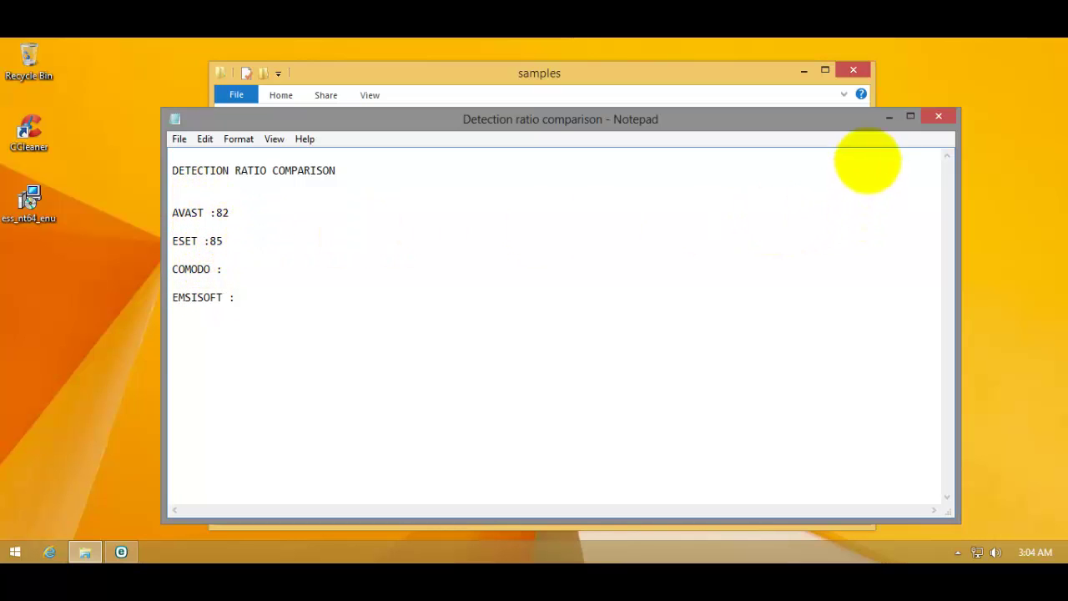
left_click(331, 272)
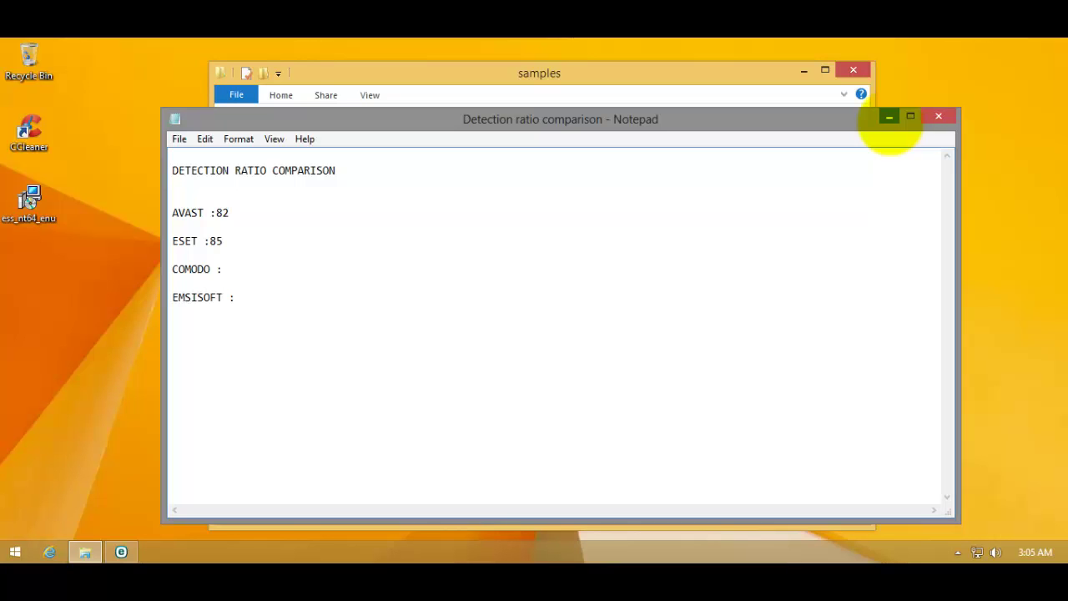
left_click(890, 122)
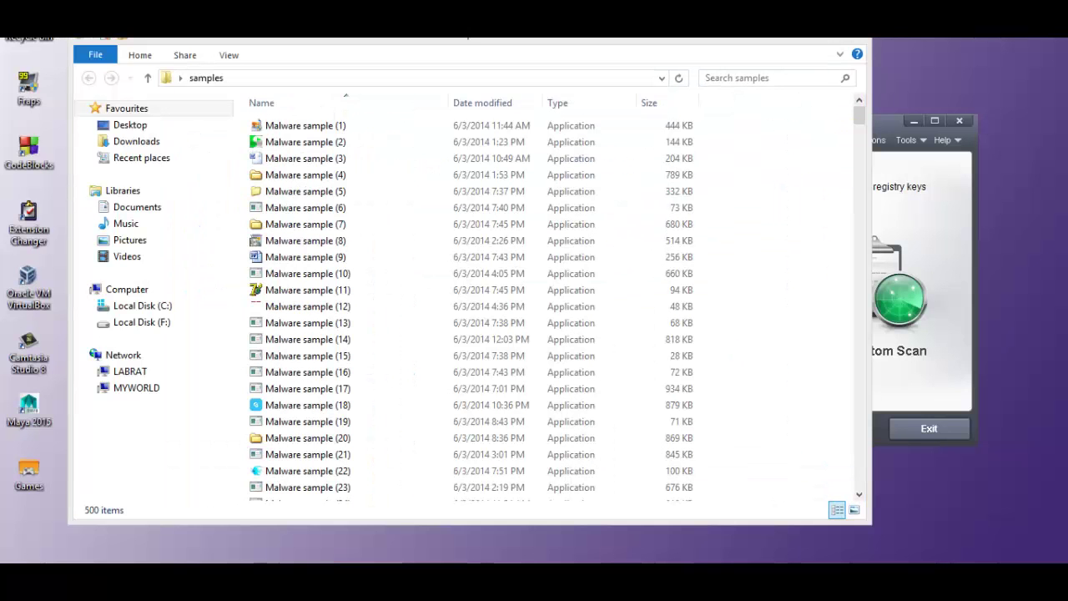
Close the samples window and exit Comodo Cleaning Essentials after all 491 operations
left_click_drag(859, 113, 793, 79)
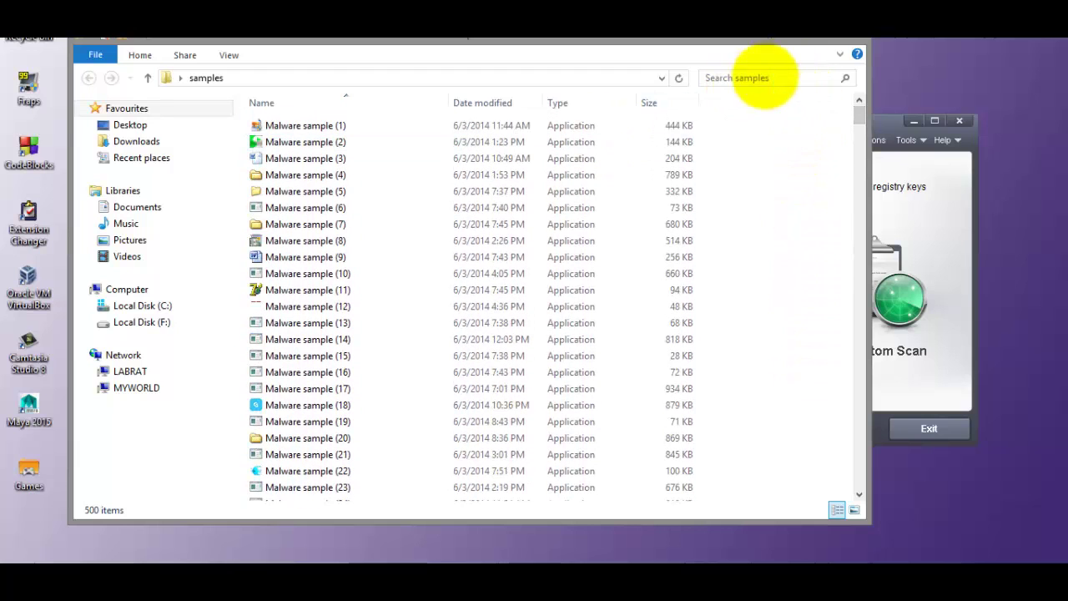
left_click(851, 44)
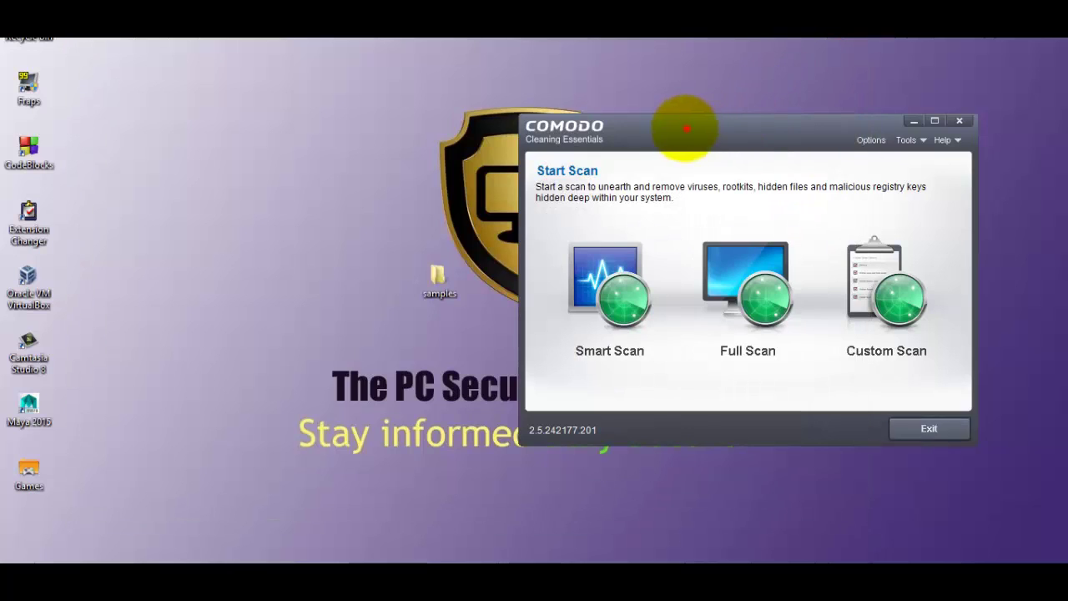
left_click_drag(686, 128, 528, 118)
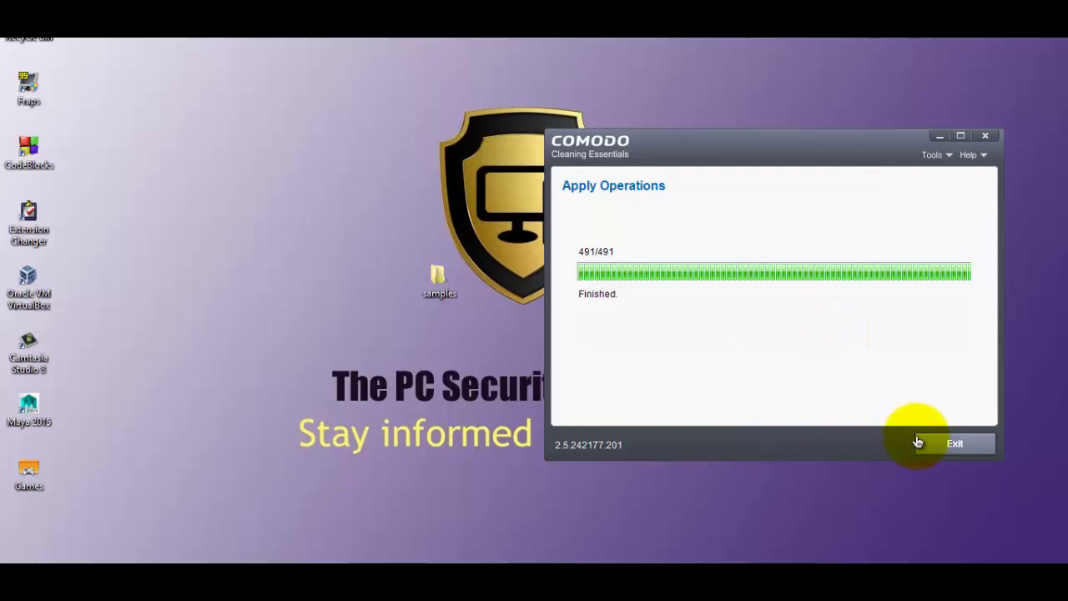
left_click(935, 443)
Decline restarting the system now and open the samples folder
left_click(807, 326)
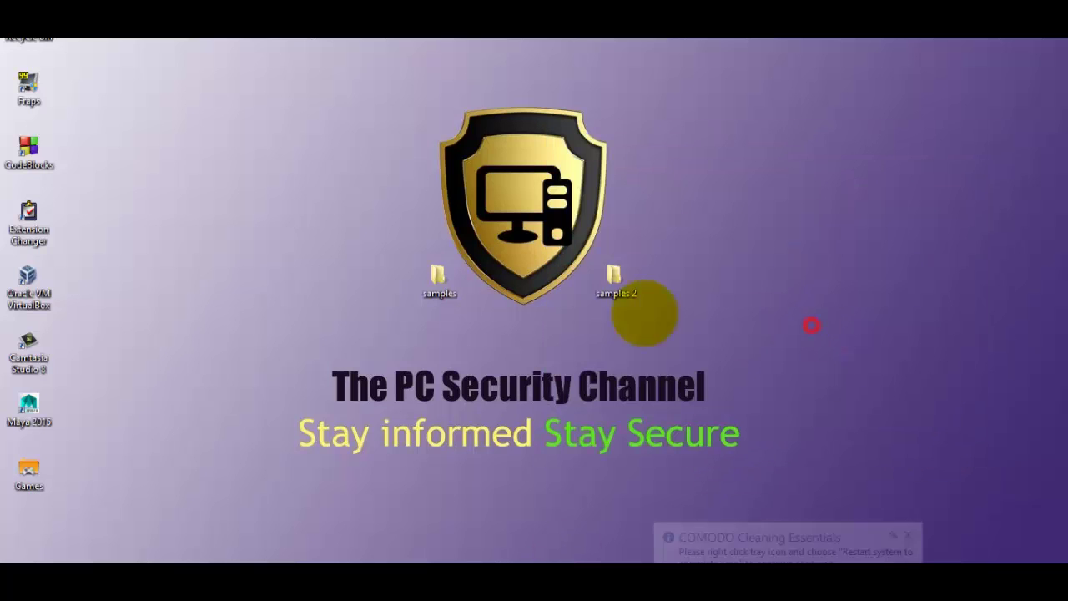
left_click(449, 280)
double_click(449, 279)
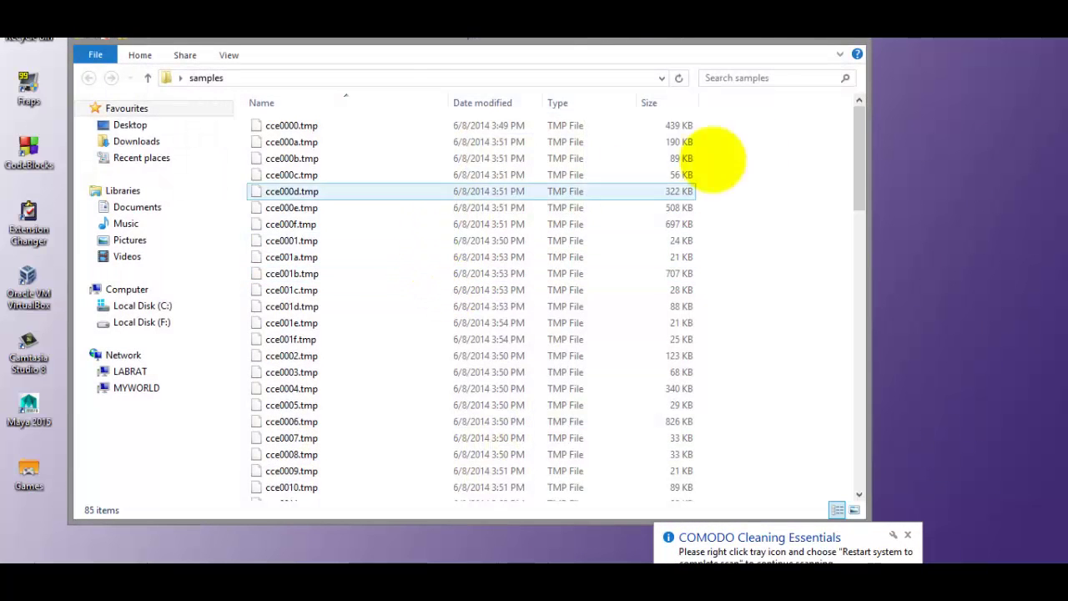
left_click_drag(856, 153, 845, 117)
Select the 38 leftover tmp files, starting from cce0000.tmp
left_click(381, 125)
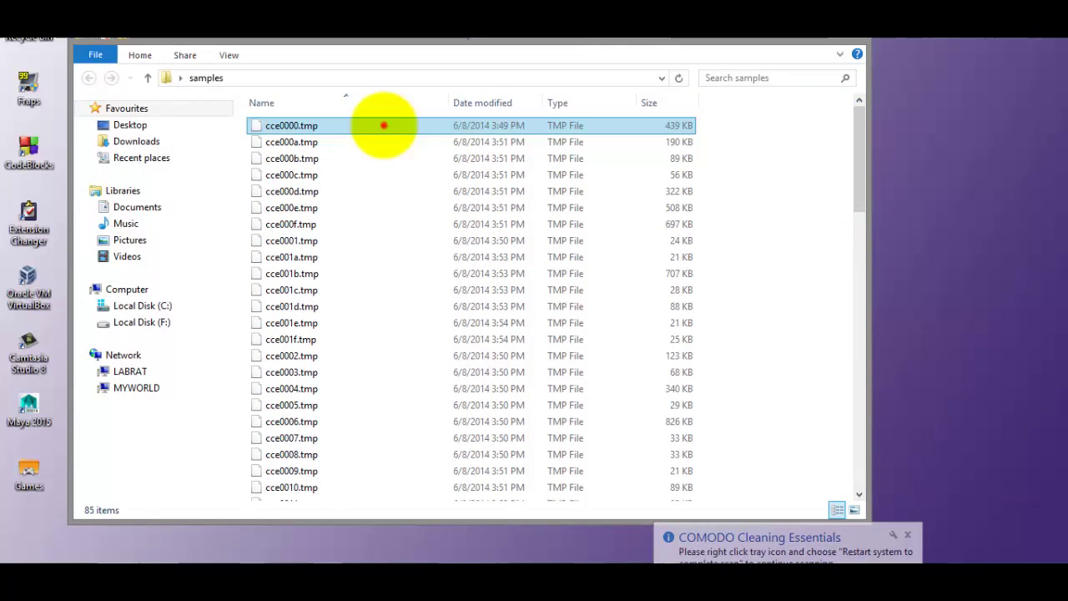
scroll(342, 176, "down", 10)
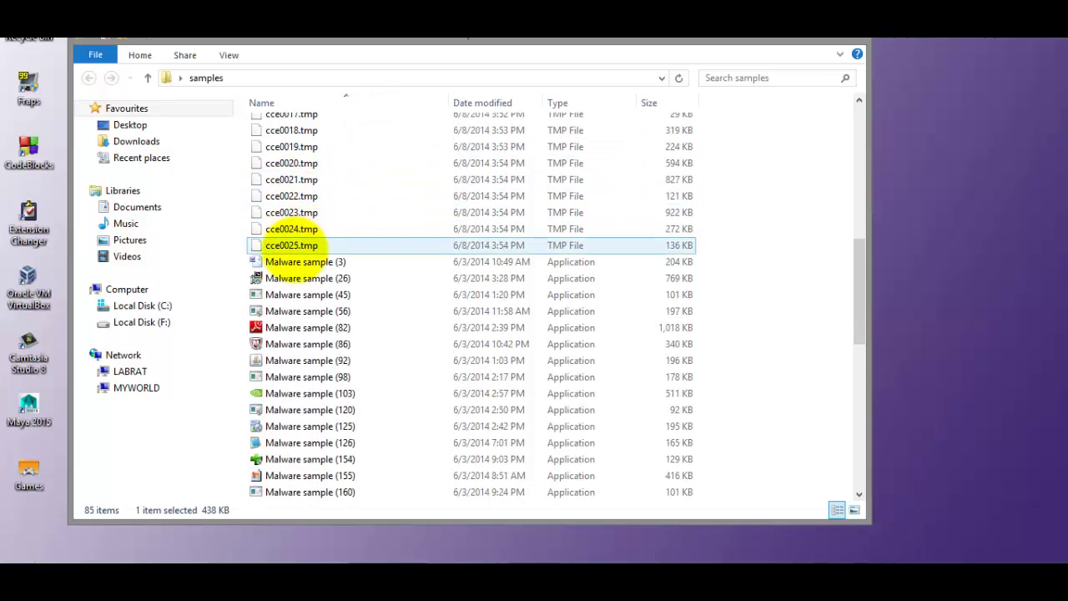
left_click(283, 244, "shift")
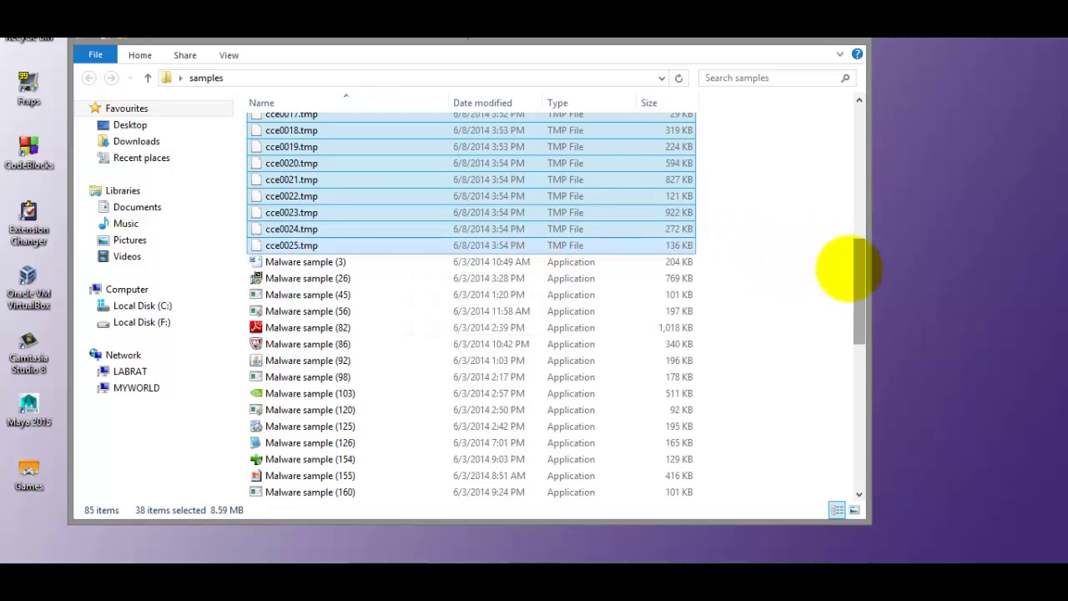
left_click_drag(854, 270, 858, 117)
Permanently delete the 38 selected tmp files, leaving 47 malware samples
key("shift+Delete")
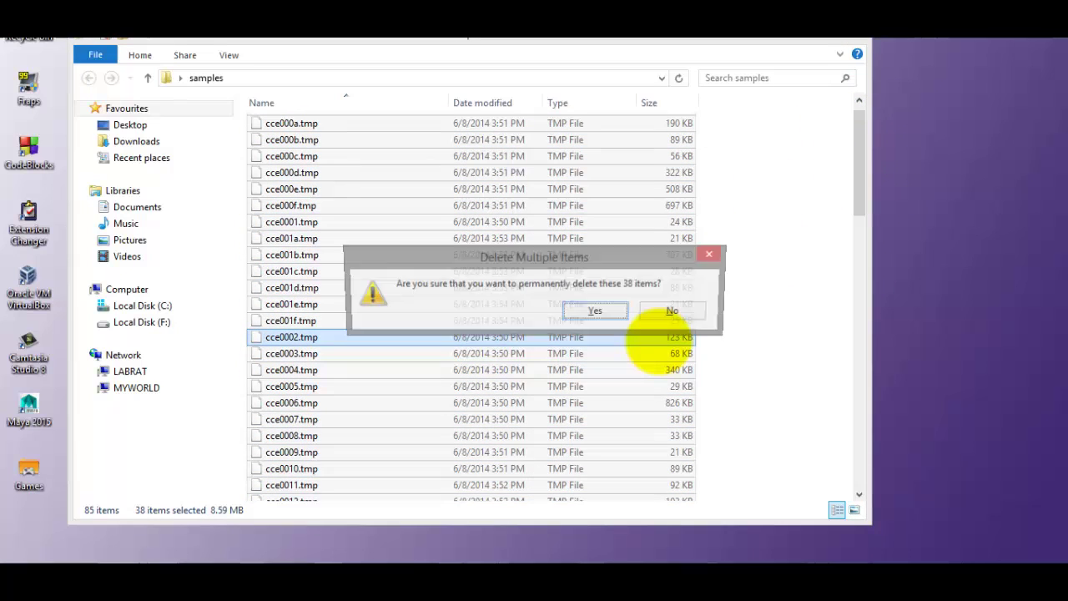
key("Return")
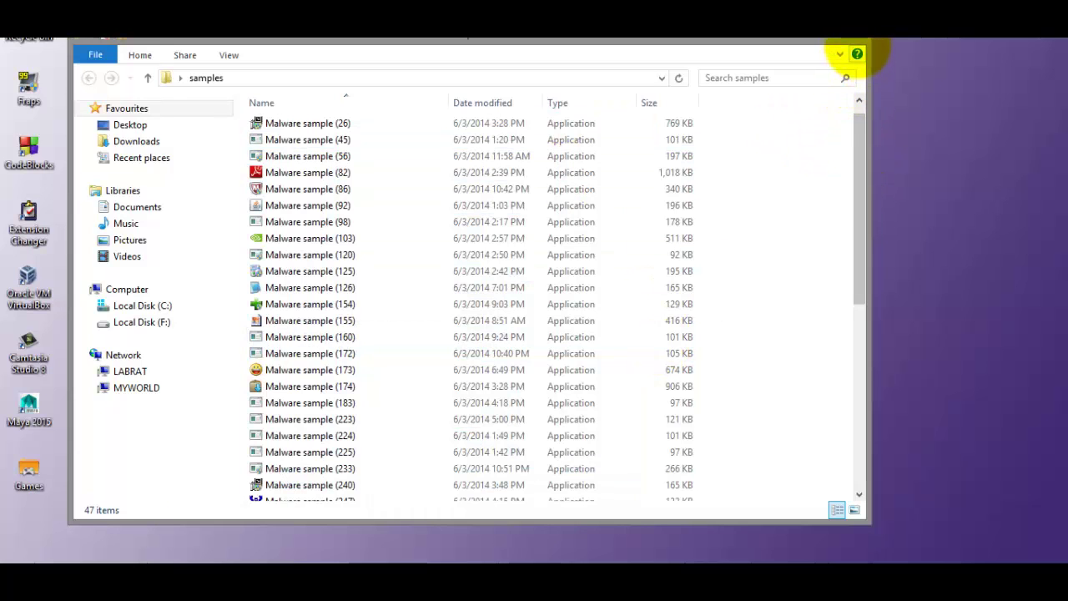
left_click(853, 153)
left_click_drag(852, 153, 859, 52)
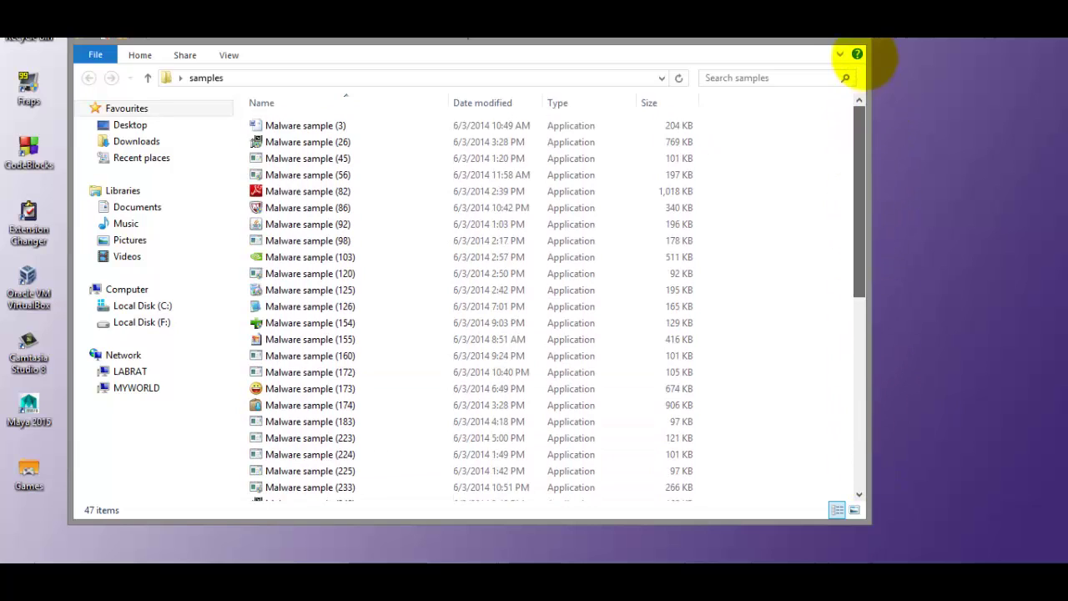
left_click(850, 40)
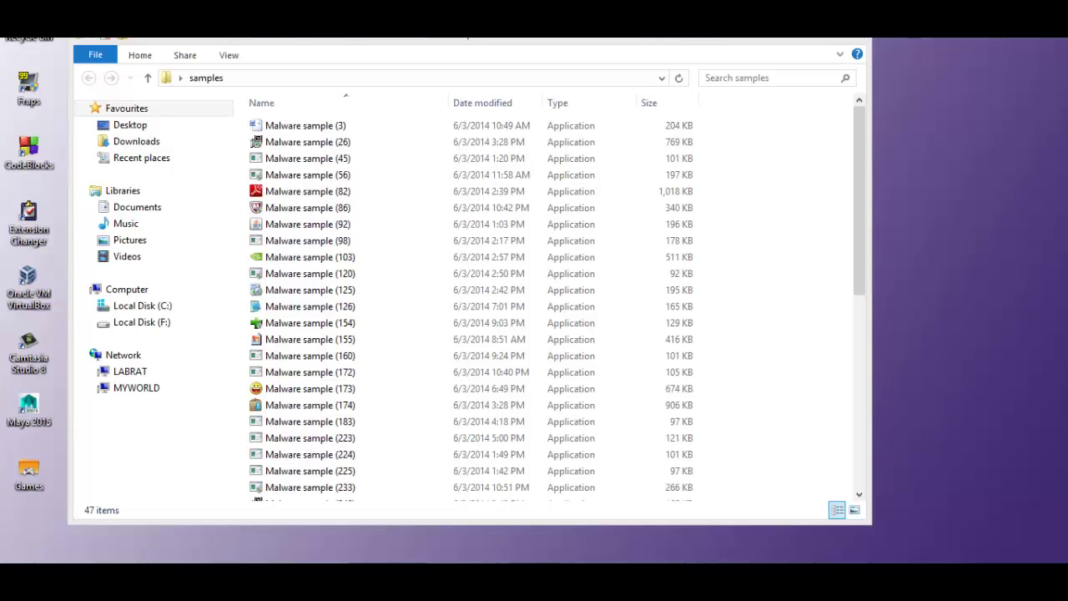
Compute Comodo's rate in Calculator and enter 90.6 after 'COMODO :' in Notepad
left_click(179, 572)
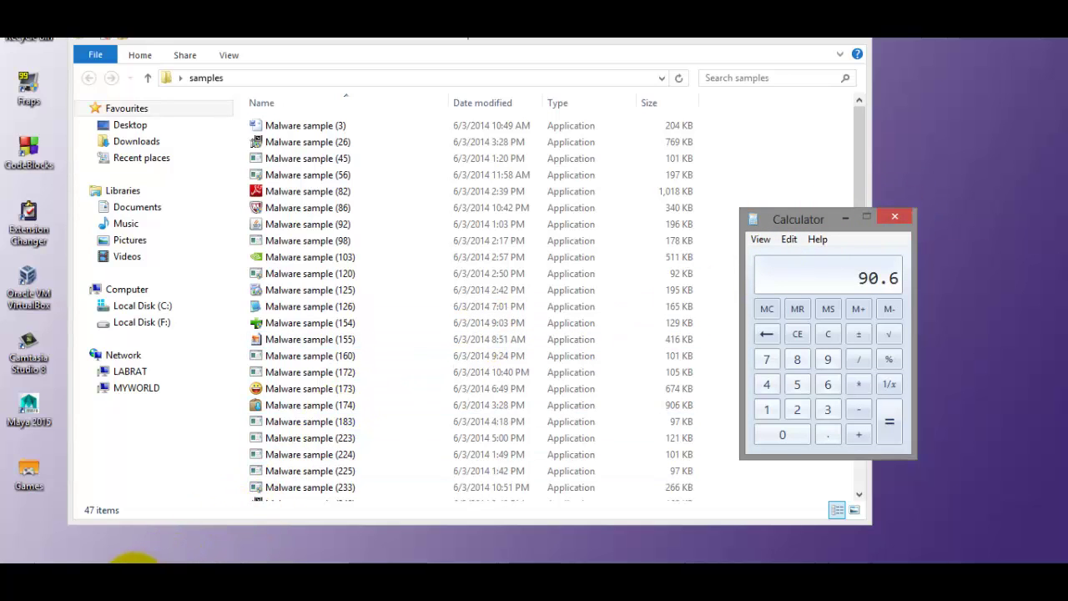
left_click(203, 531)
left_click(233, 267)
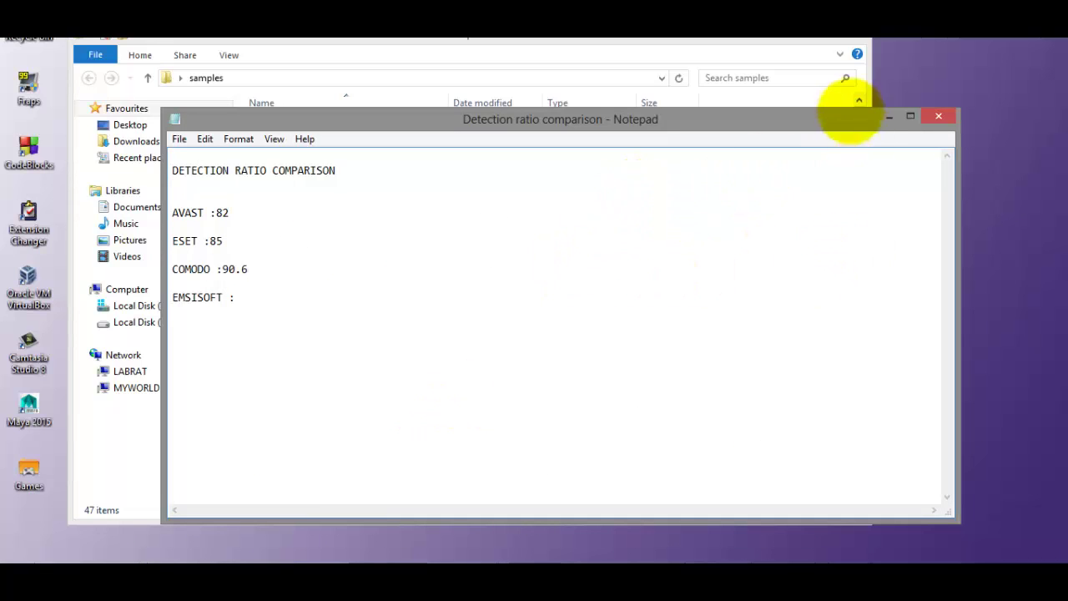
left_click(847, 39)
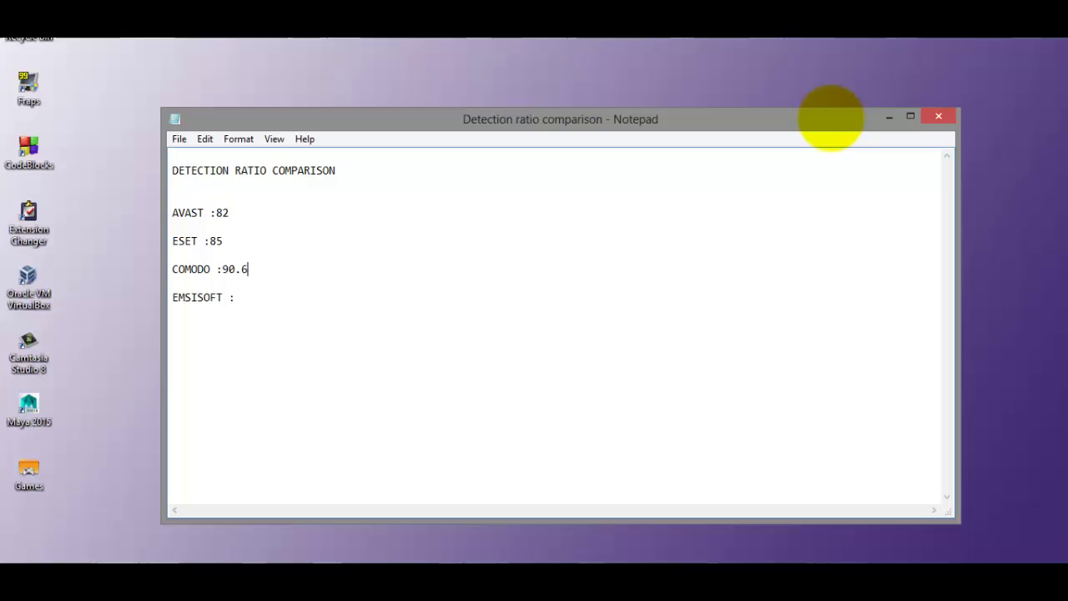
left_click_drag(830, 119, 785, 129)
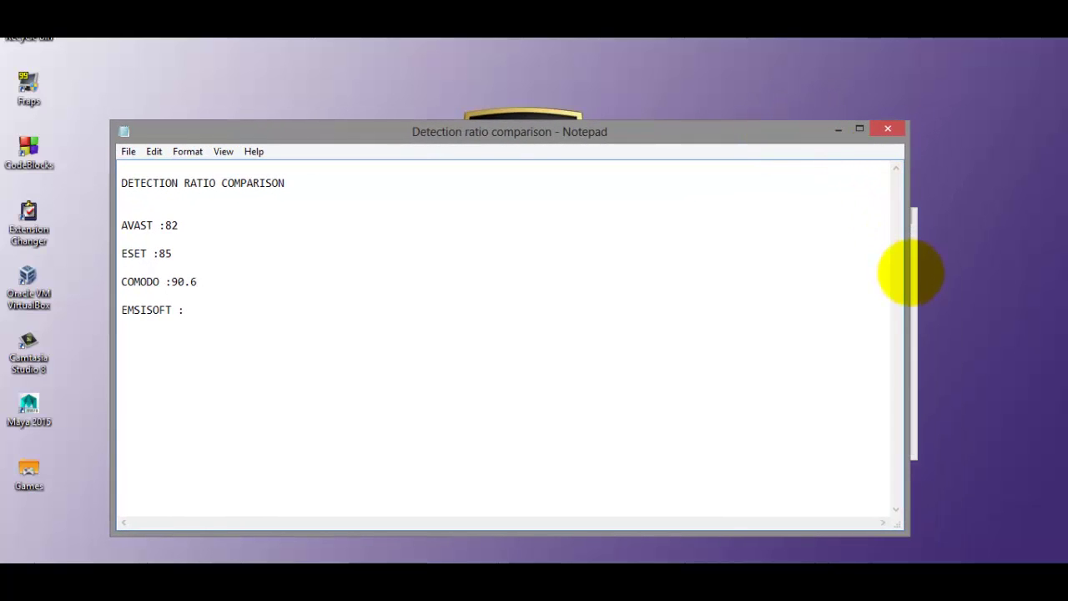
Close Calculator and minimise the Notepad detection ratio notes to show the desktop
left_click(911, 273)
left_click(894, 217)
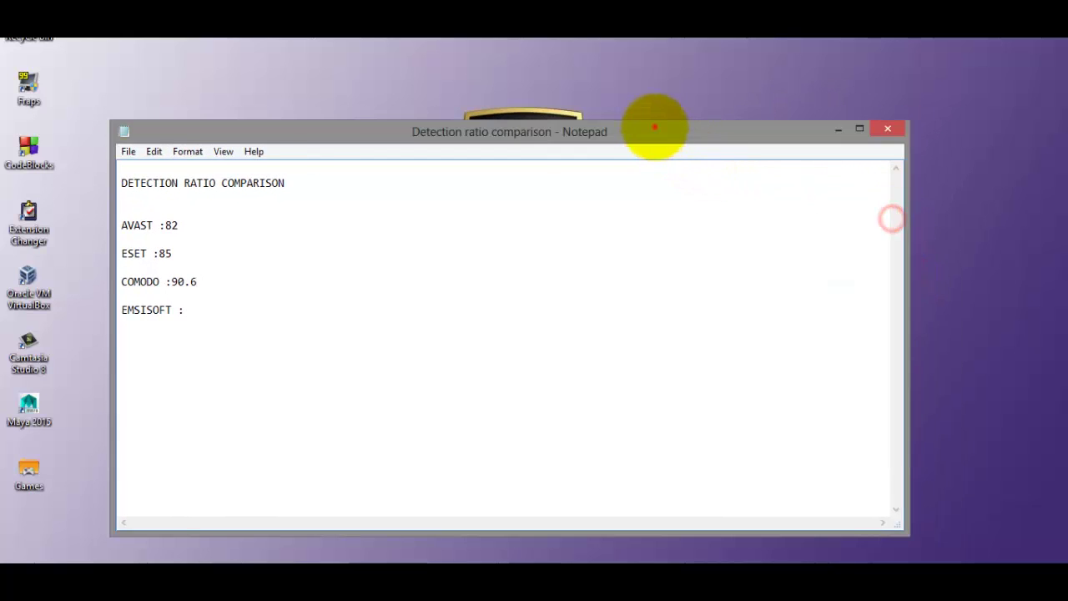
left_click_drag(656, 131, 731, 126)
left_click(279, 305)
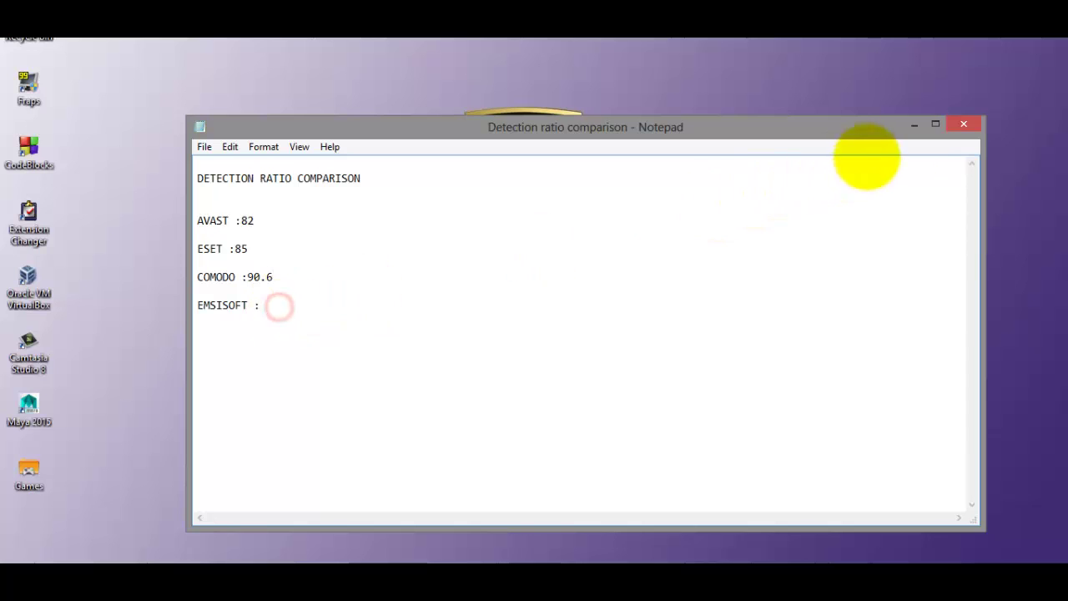
left_click(915, 125)
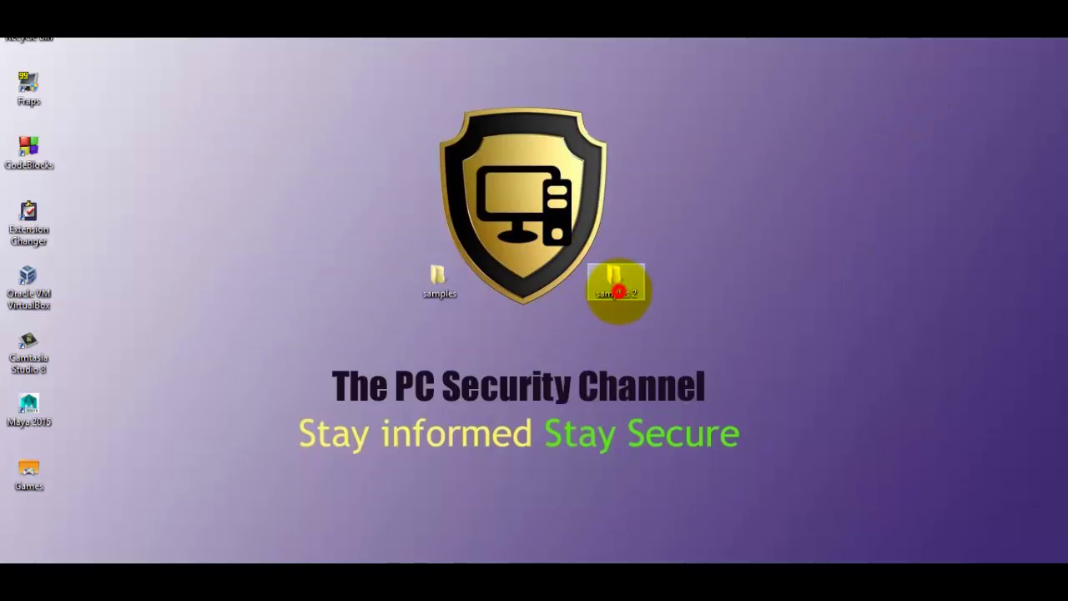
Check that samples 2 holds 500 items, then scan it with Emsisoft Anti-Malware
double_click(618, 290)
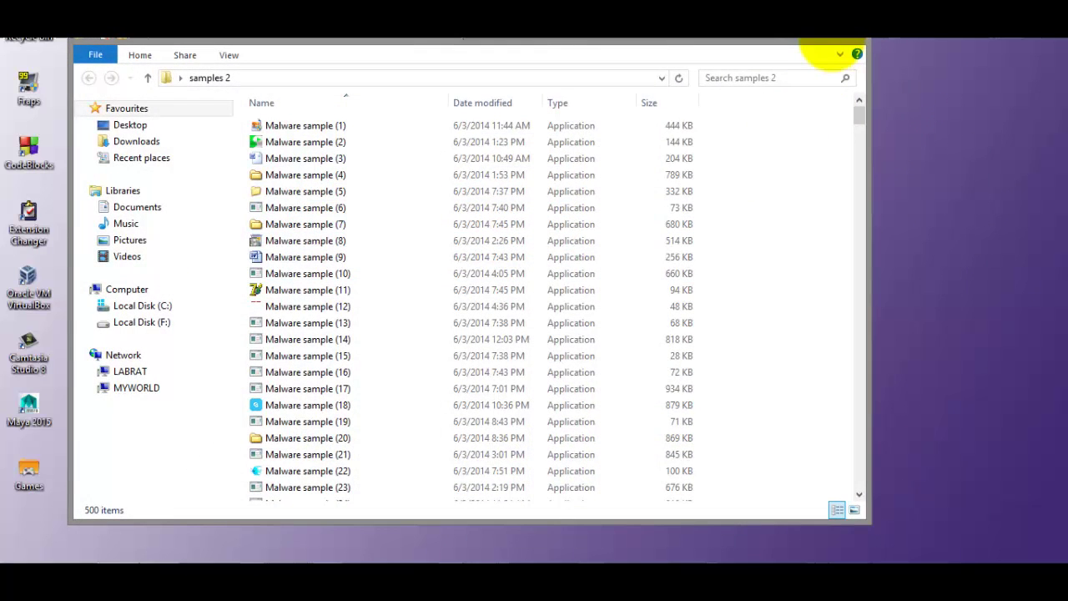
left_click(854, 41)
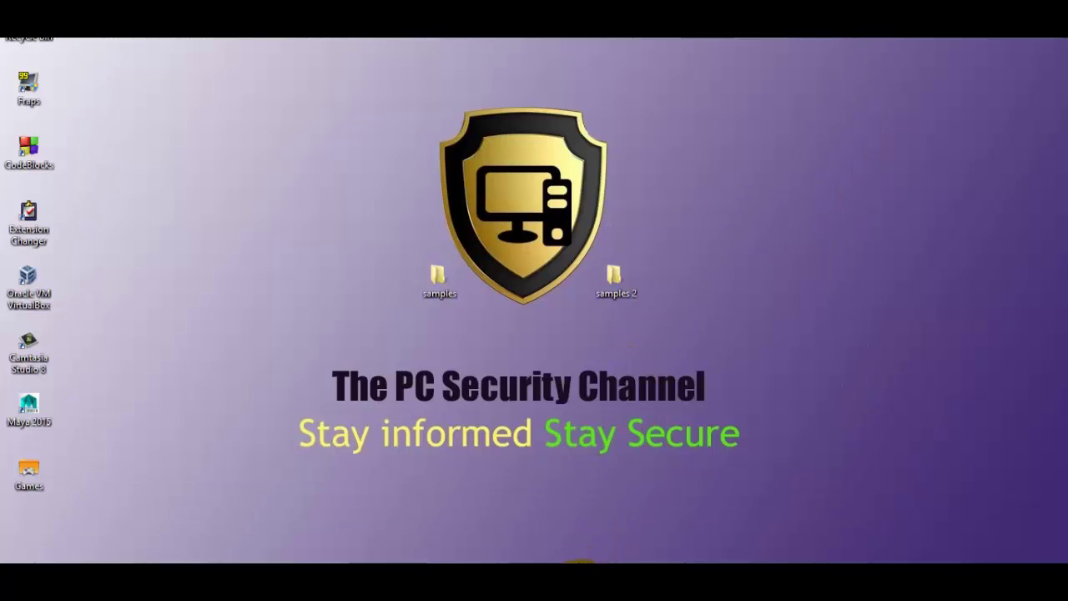
left_click(585, 557)
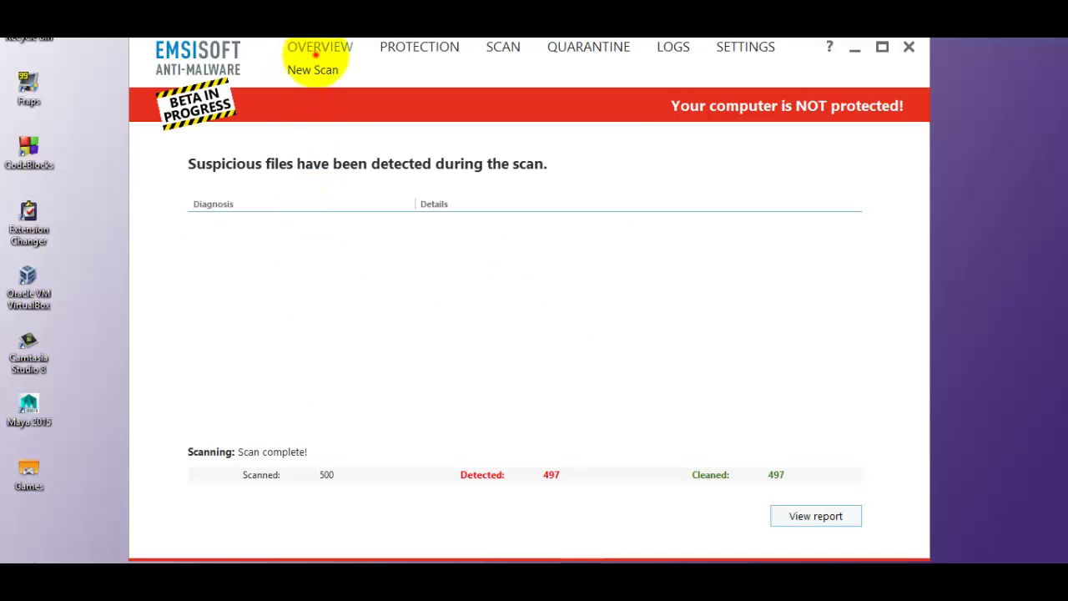
Close Emsisoft and open samples 2 to confirm only 3 samples remain
left_click(316, 52)
left_click(909, 48)
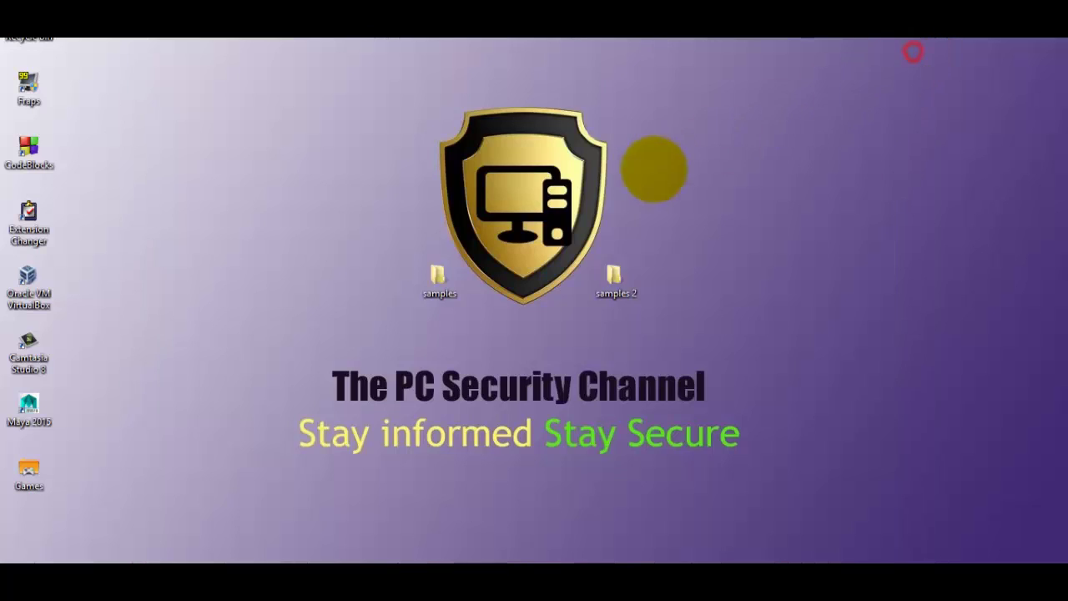
left_click(617, 279)
double_click(621, 272)
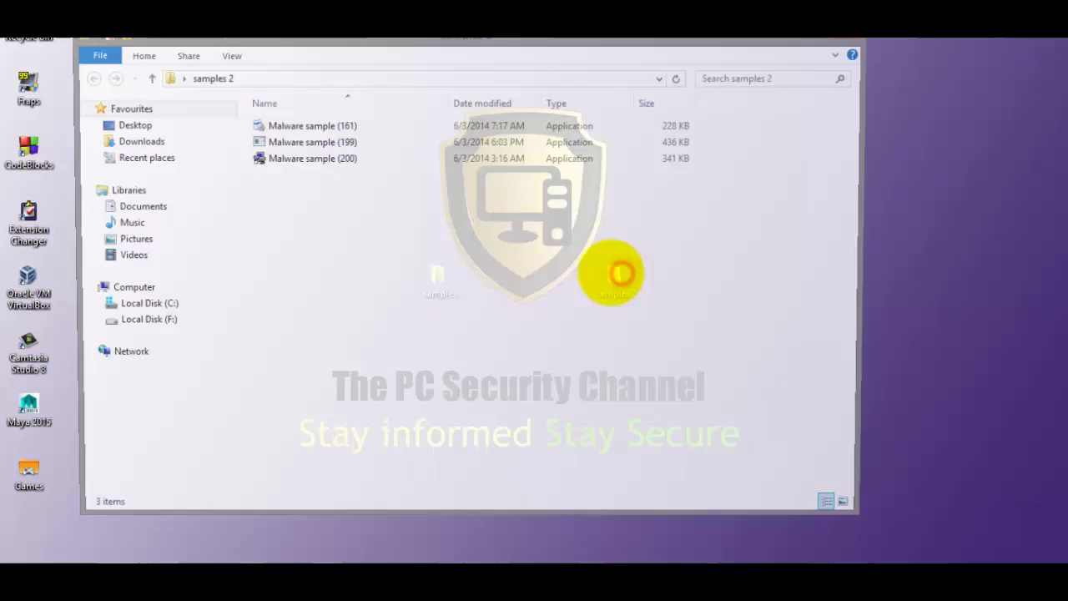
left_click(442, 234)
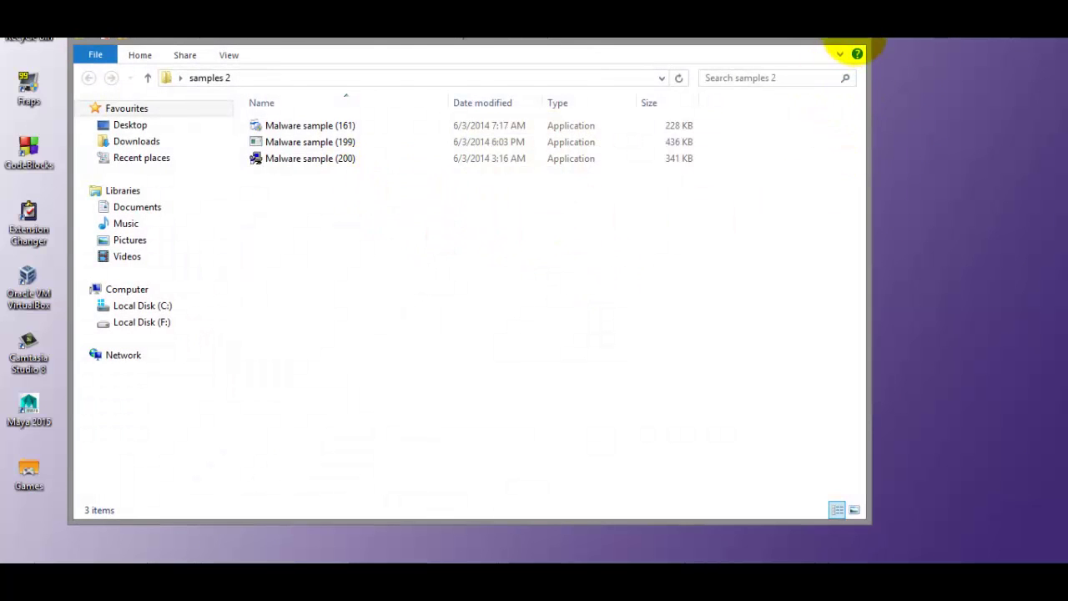
left_click(848, 42)
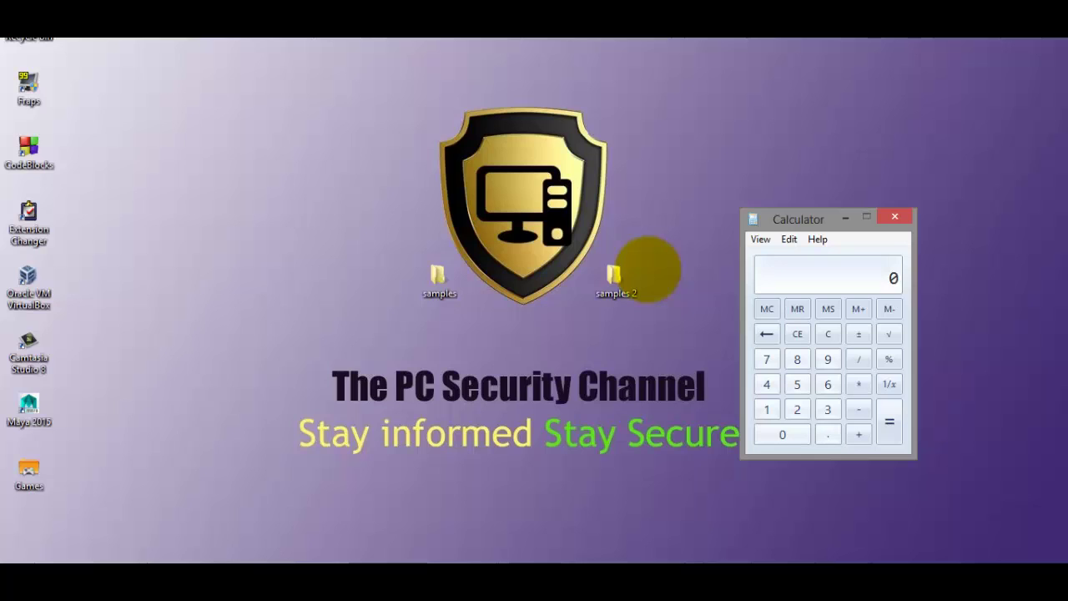
Calculate Emsisoft's 99.4 detection rate in Calculator, then recheck samples 2
type("9700")
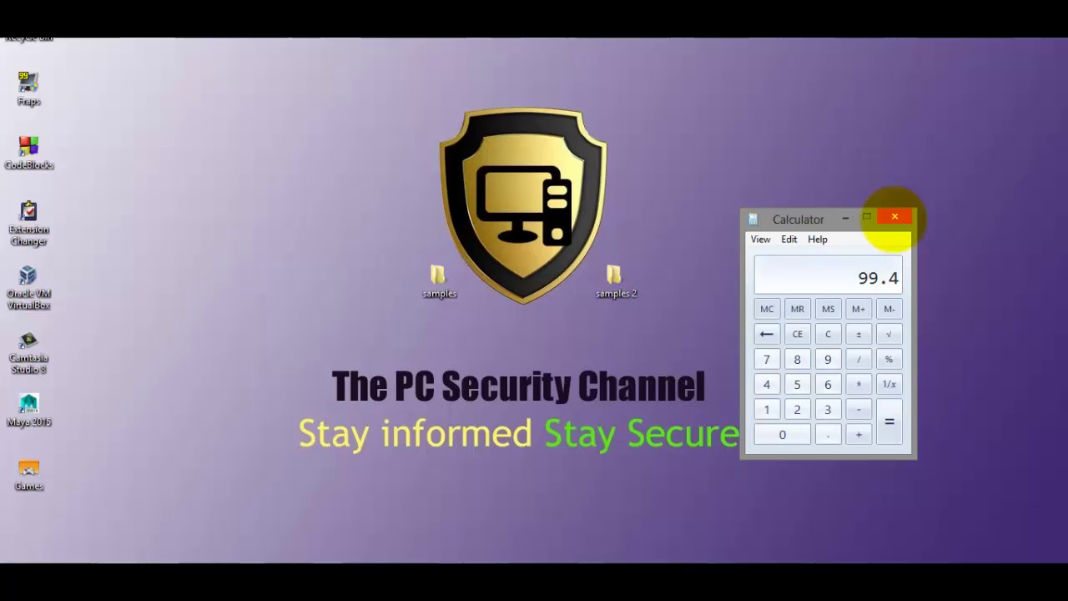
left_click(895, 218)
double_click(614, 277)
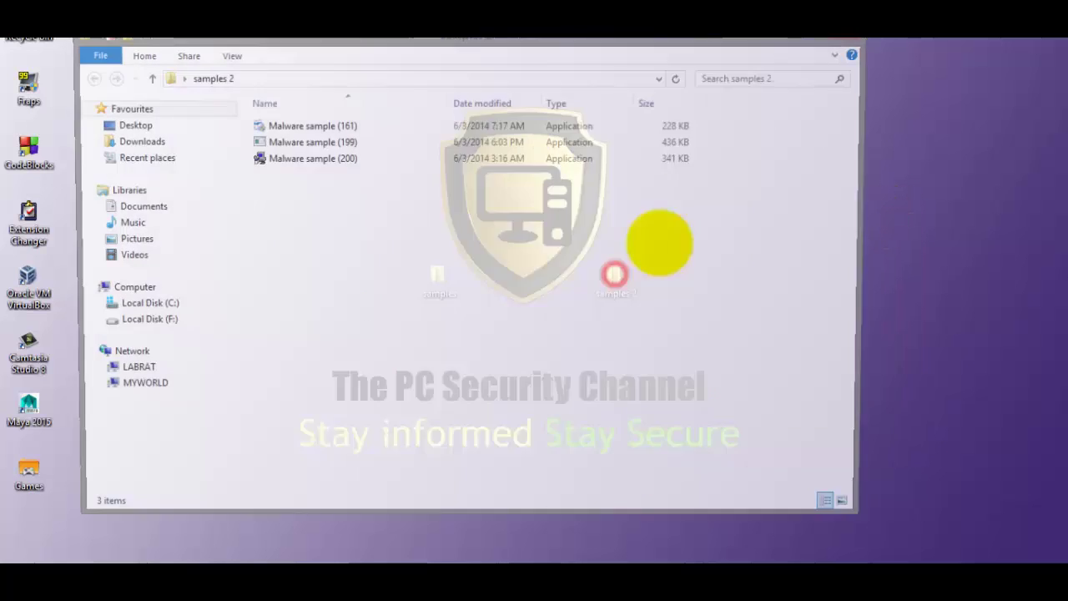
left_click(842, 46)
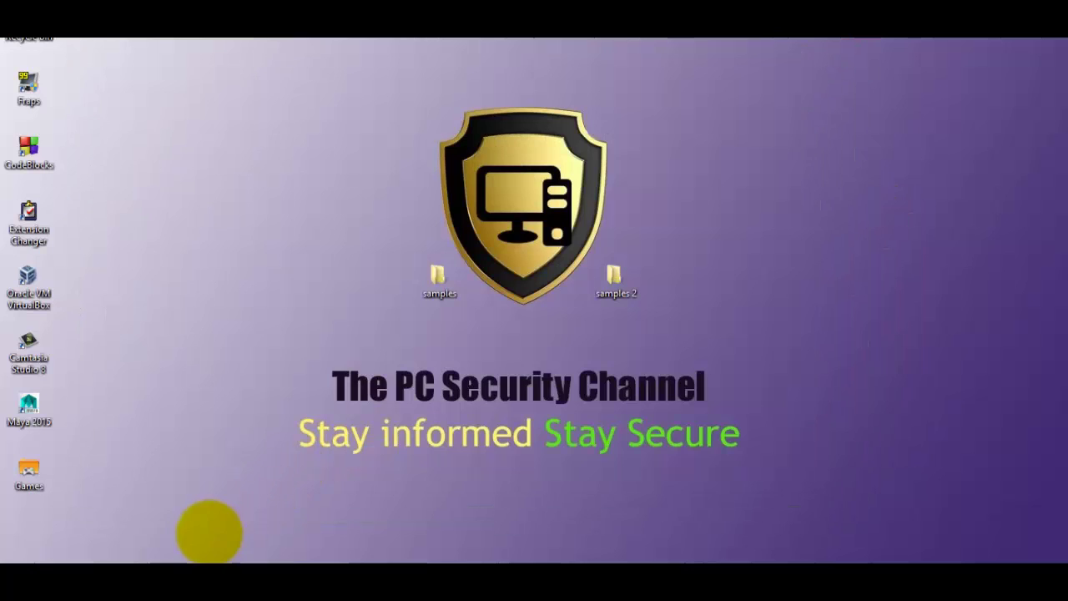
Restore Notepad and enter 99.4 after 'EMSISOFT :', then review all four entries
left_click(150, 561)
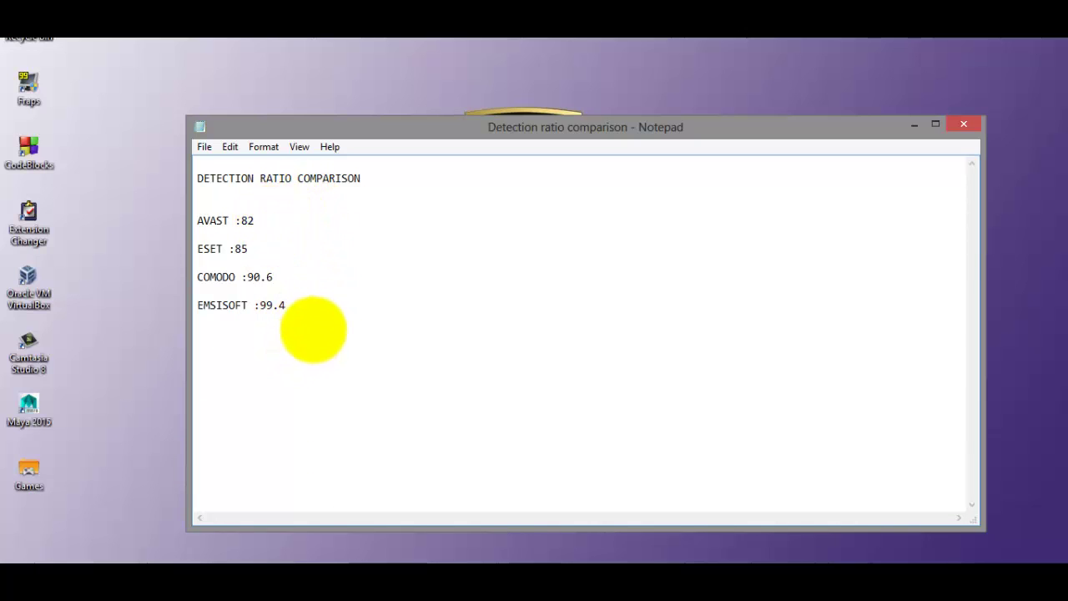
left_click(259, 209)
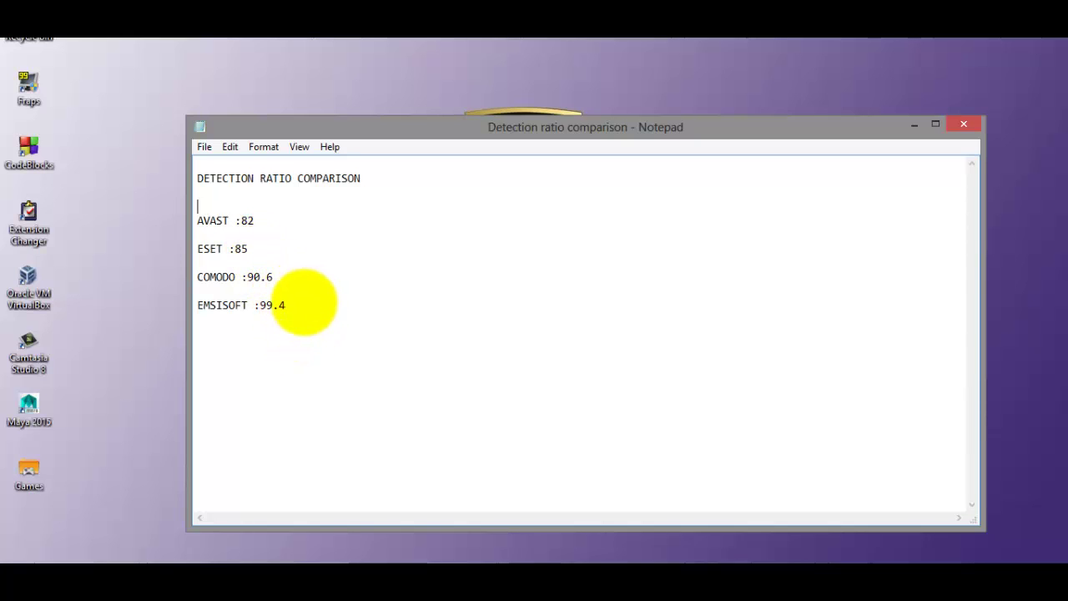
left_click_drag(293, 310, 191, 210)
left_click(248, 373)
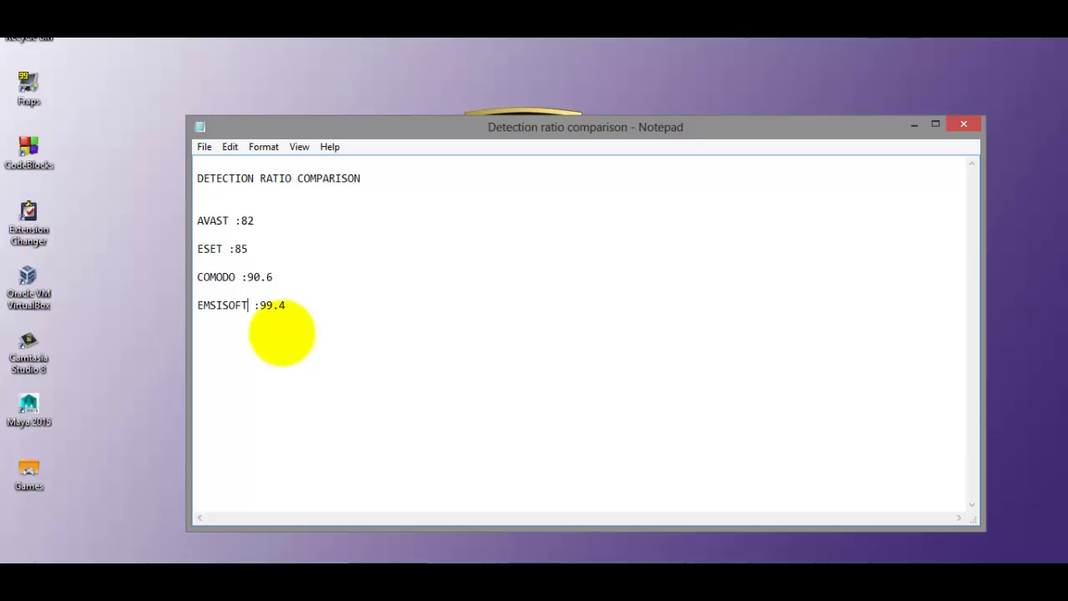
left_click(345, 333)
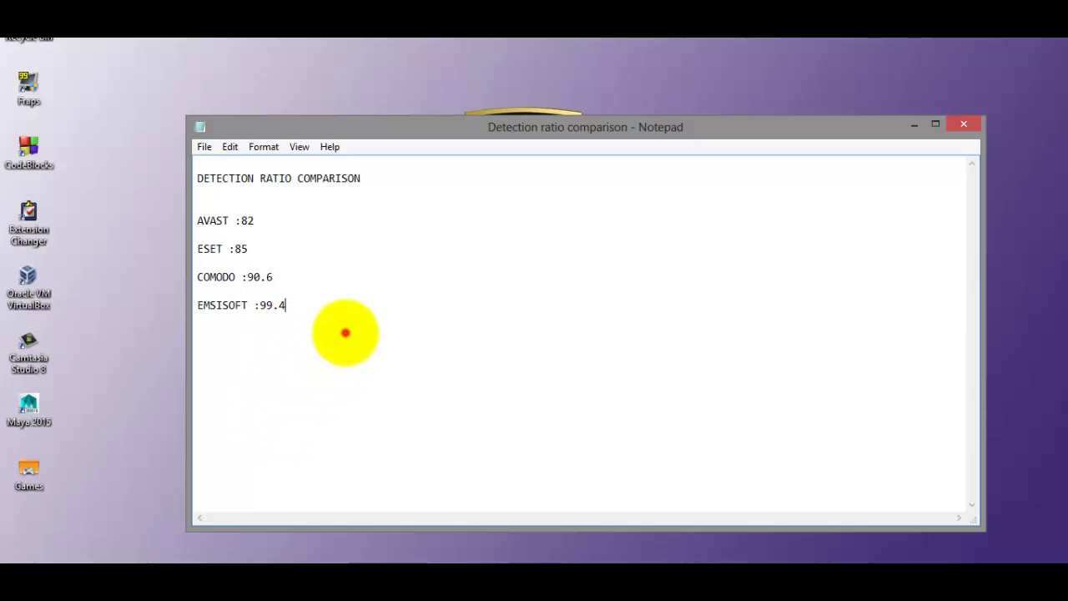